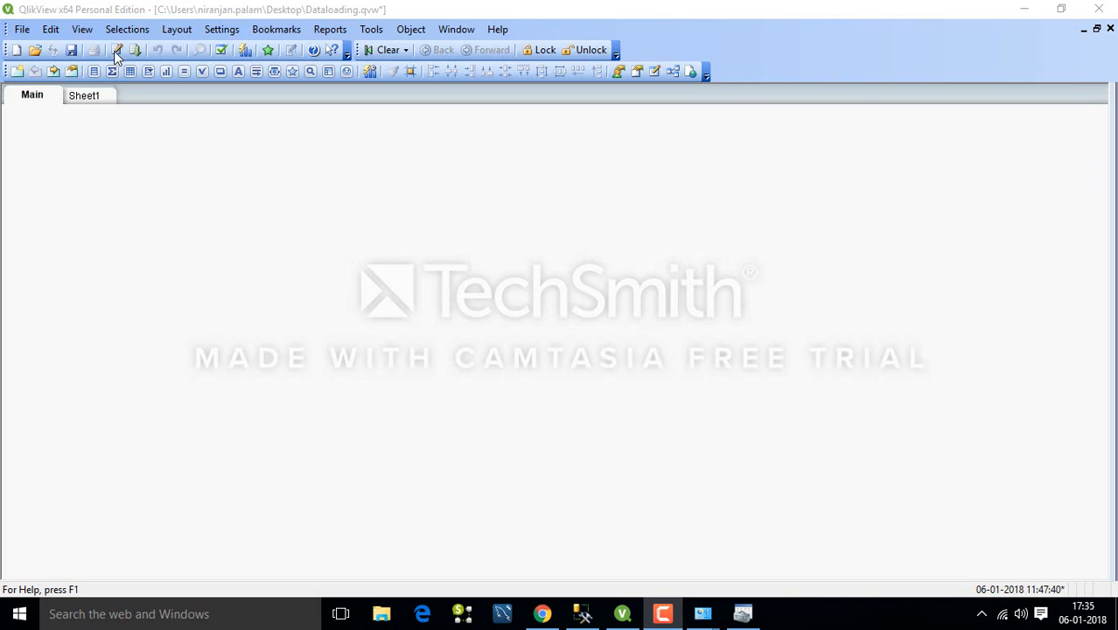
# Open the Dataloading document's load script with Ctrl+E and place the cursor on empty line 20.
pyautogui.click(22, 30)
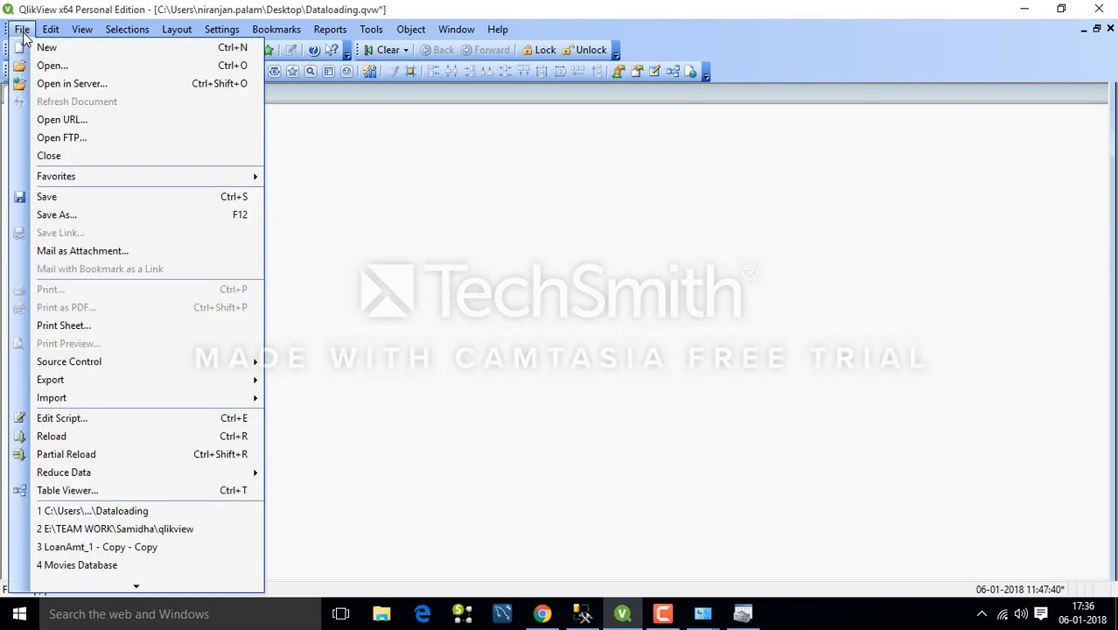
pyautogui.click(454, 277)
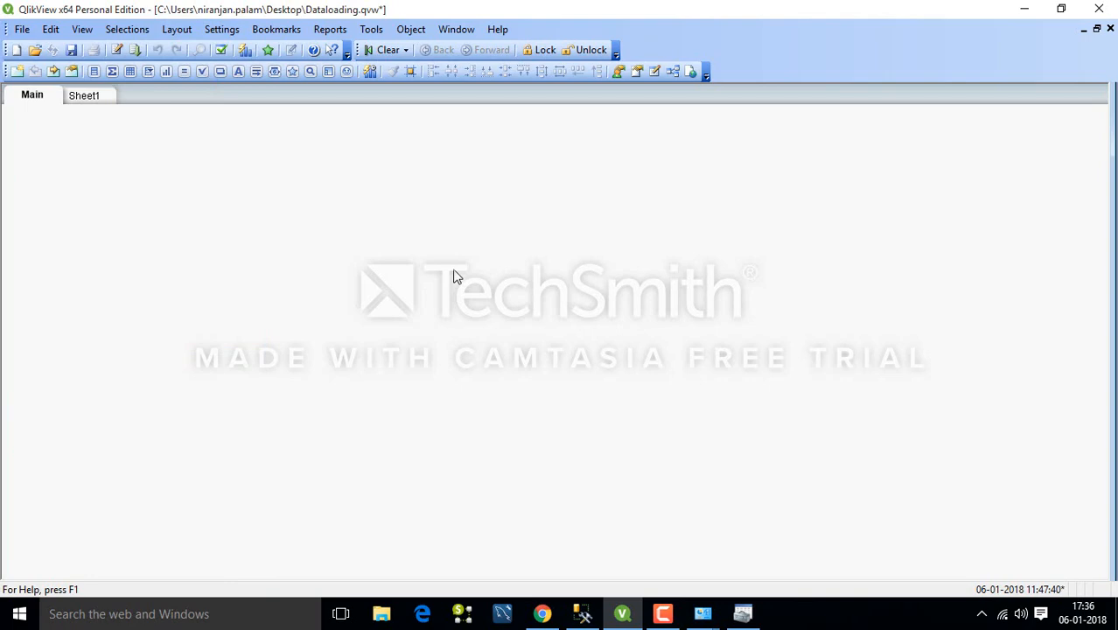
pyautogui.hotkey('ctrl', 'e')
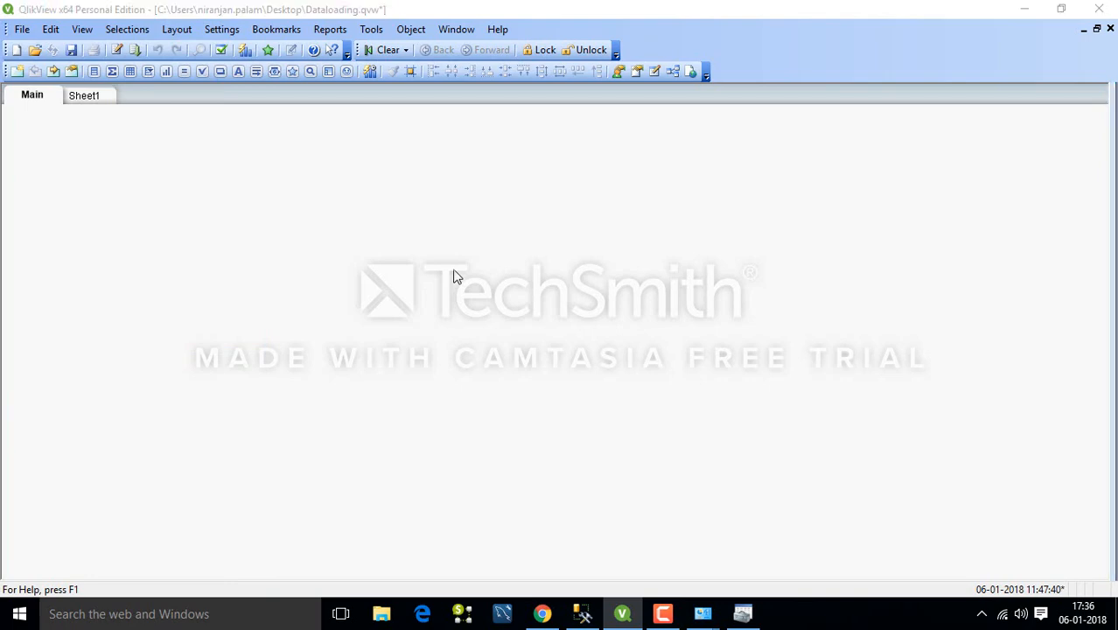
pyautogui.click(156, 334)
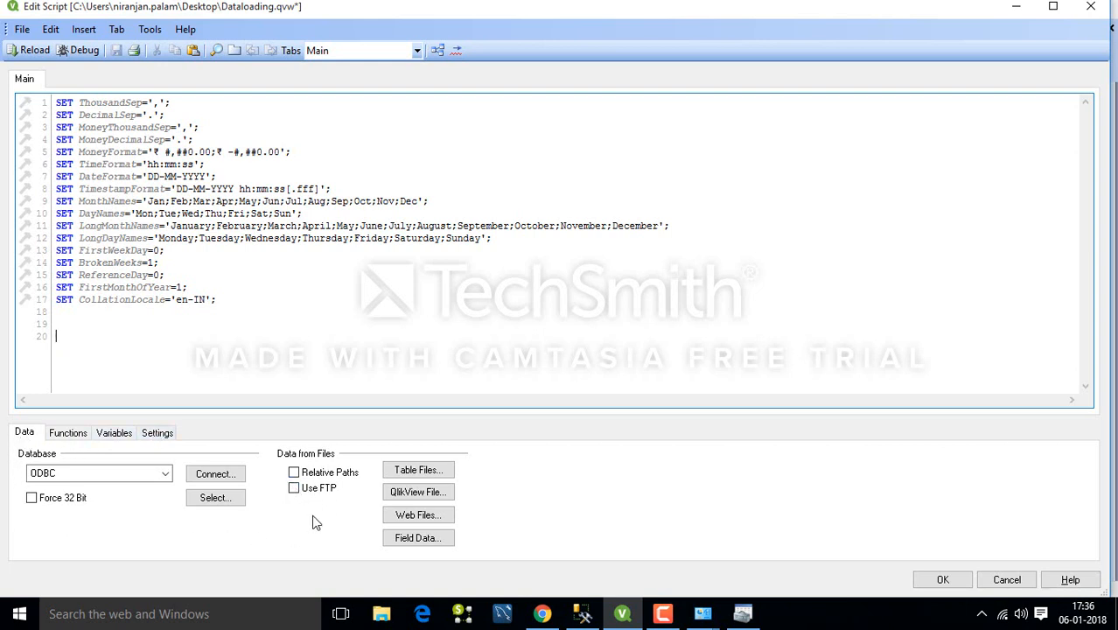
pyautogui.click(68, 473)
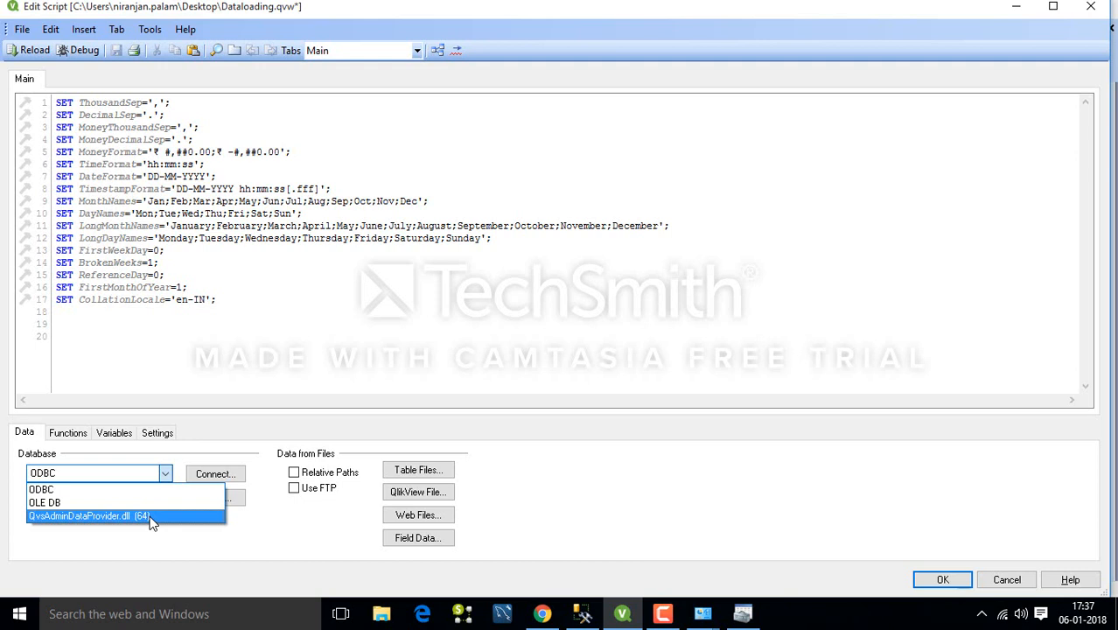
pyautogui.click(123, 339)
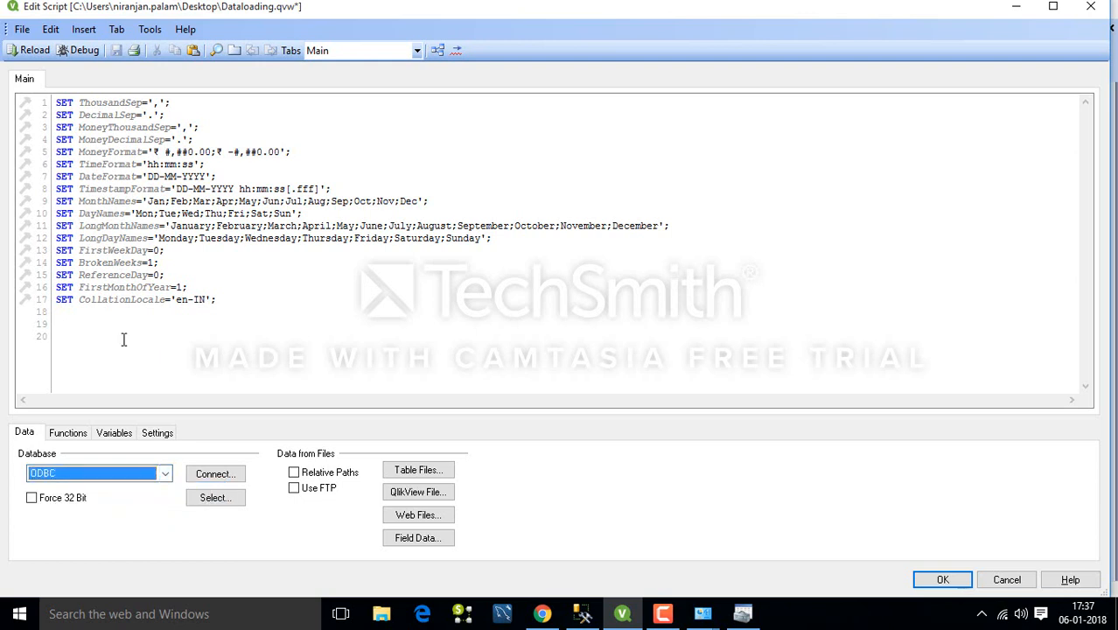
pyautogui.click(165, 475)
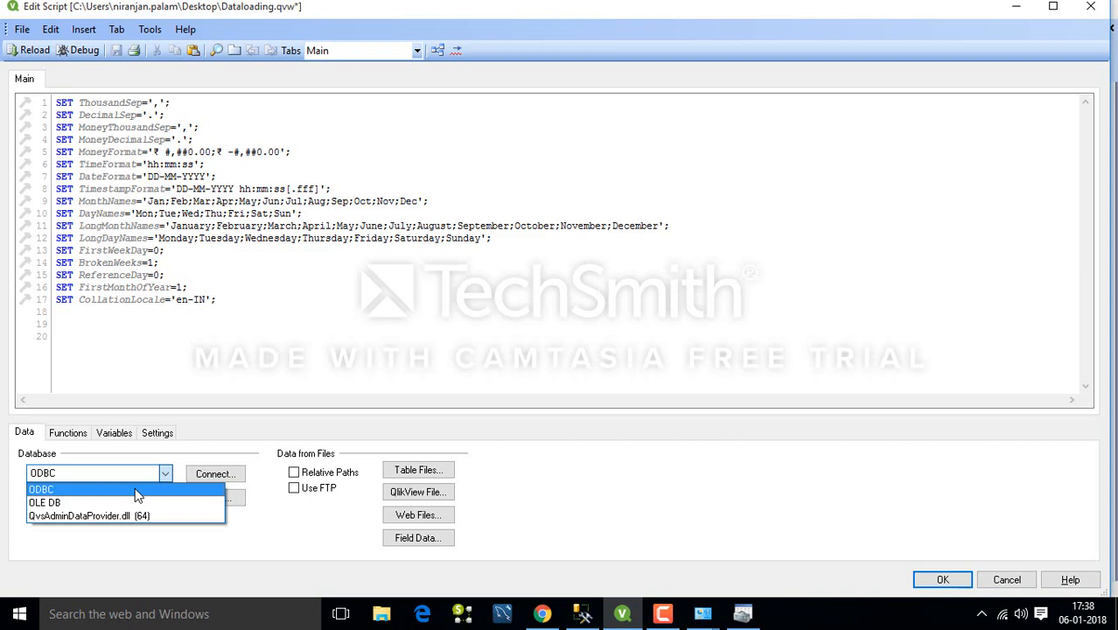
# Launch the 64-bit ODBC Data Sources manager from Control Panel's Administrative Tools.
pyautogui.press('super+r')
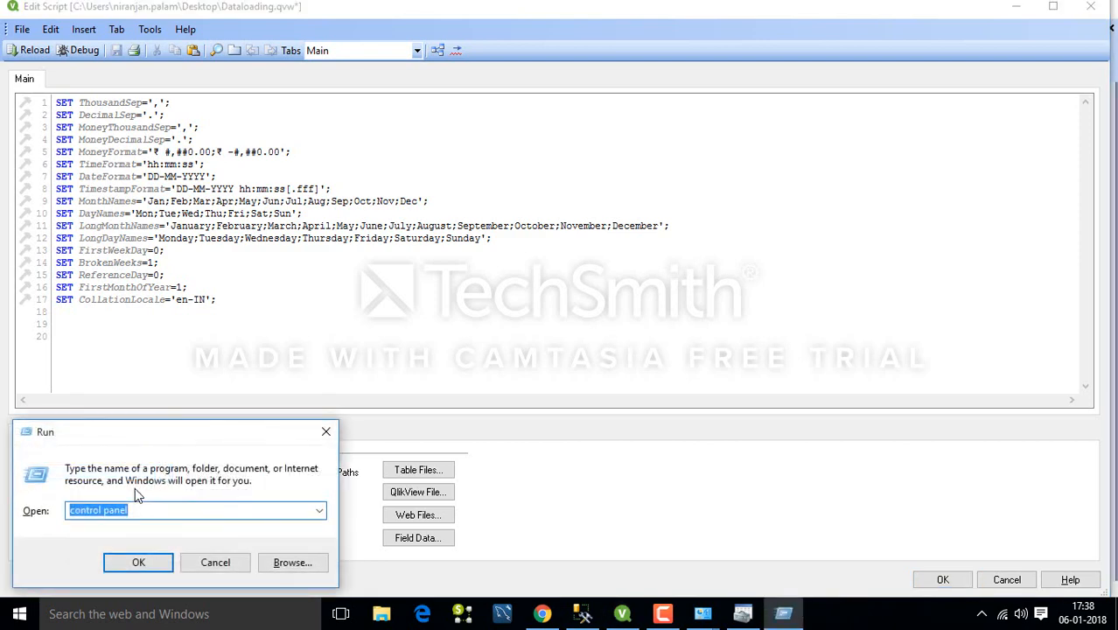
pyautogui.press('Return')
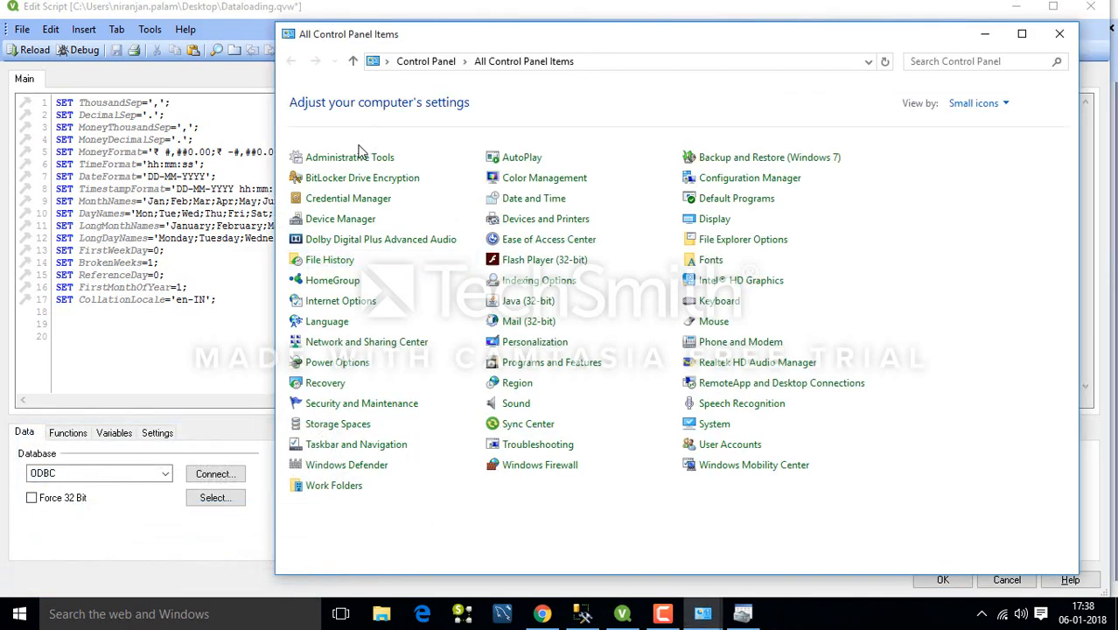
pyautogui.click(349, 158)
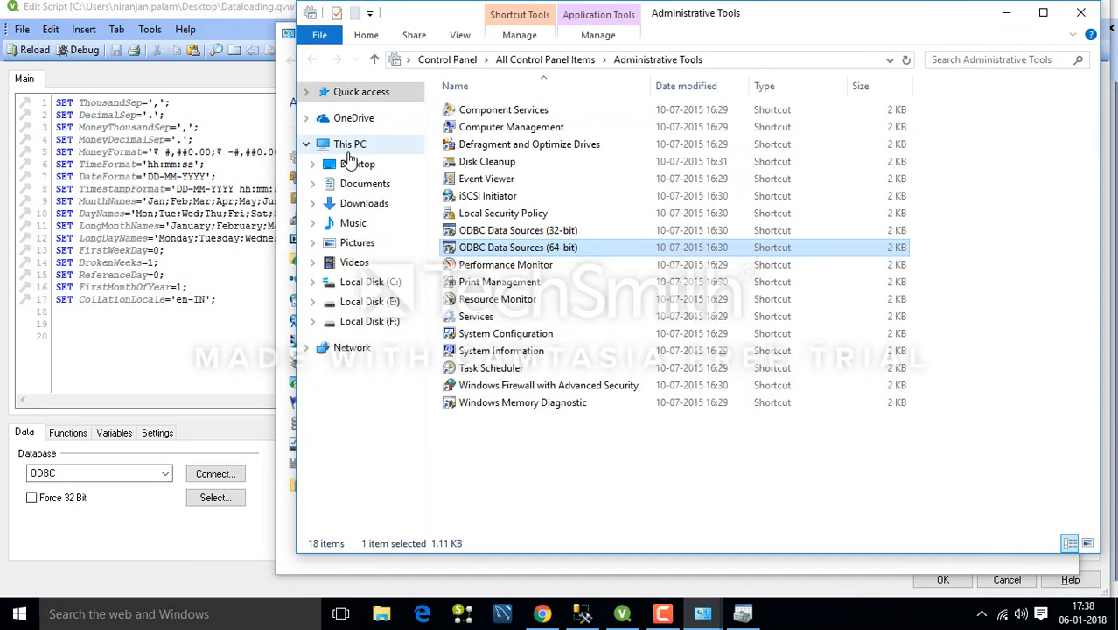
pyautogui.doubleClick(518, 251)
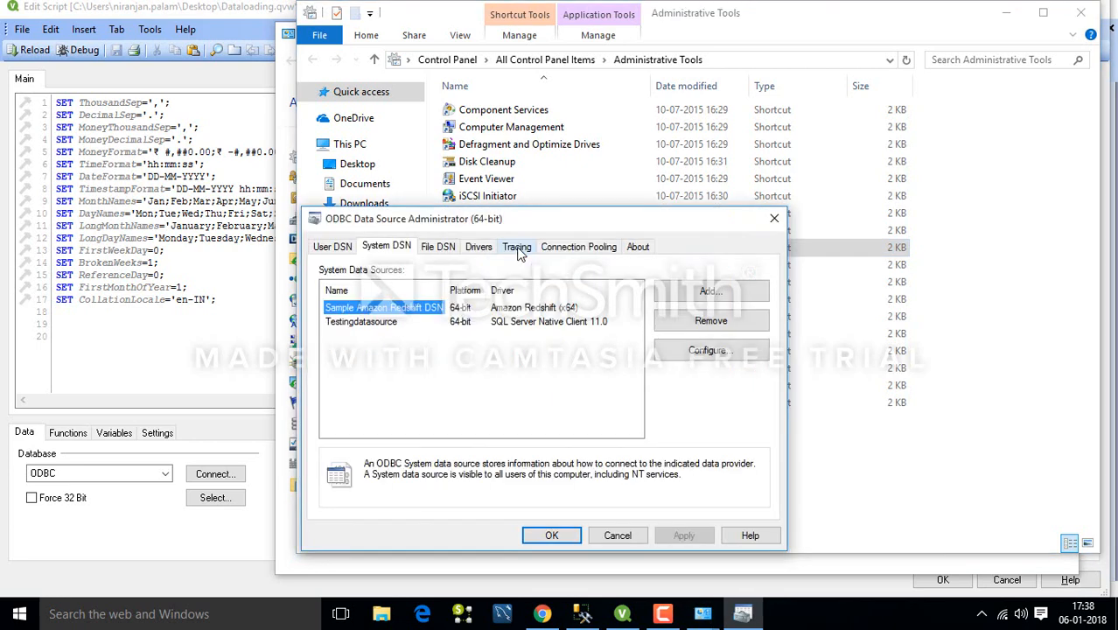
# Remove the Testingdatasource system DSN, leaving only Sample Amazon Redshift DSN.
pyautogui.click(339, 252)
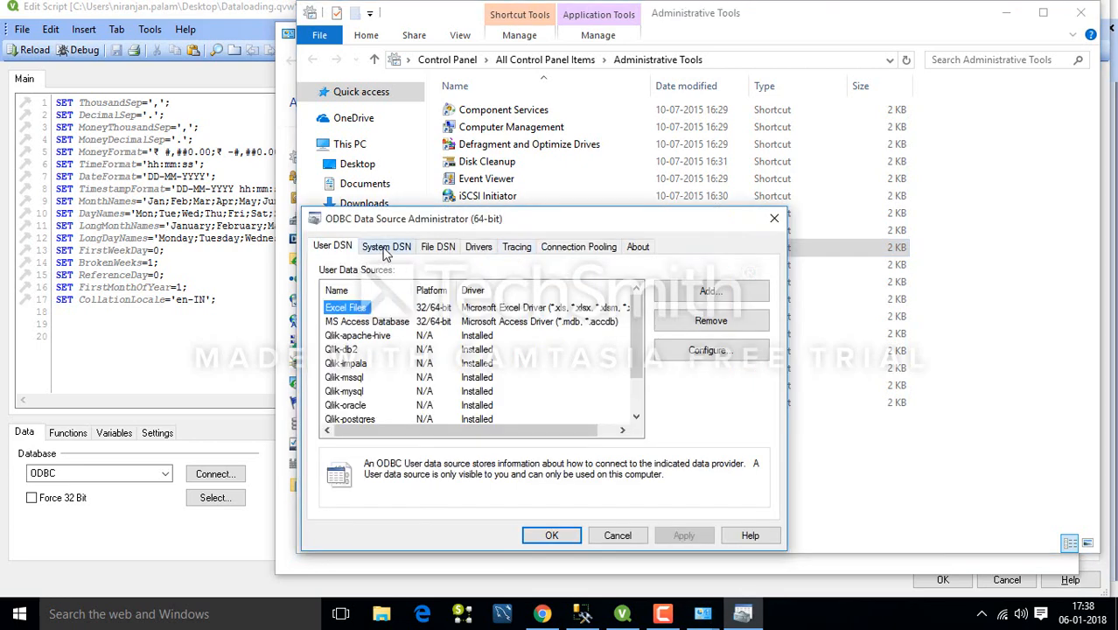
pyautogui.click(386, 253)
pyautogui.click(367, 324)
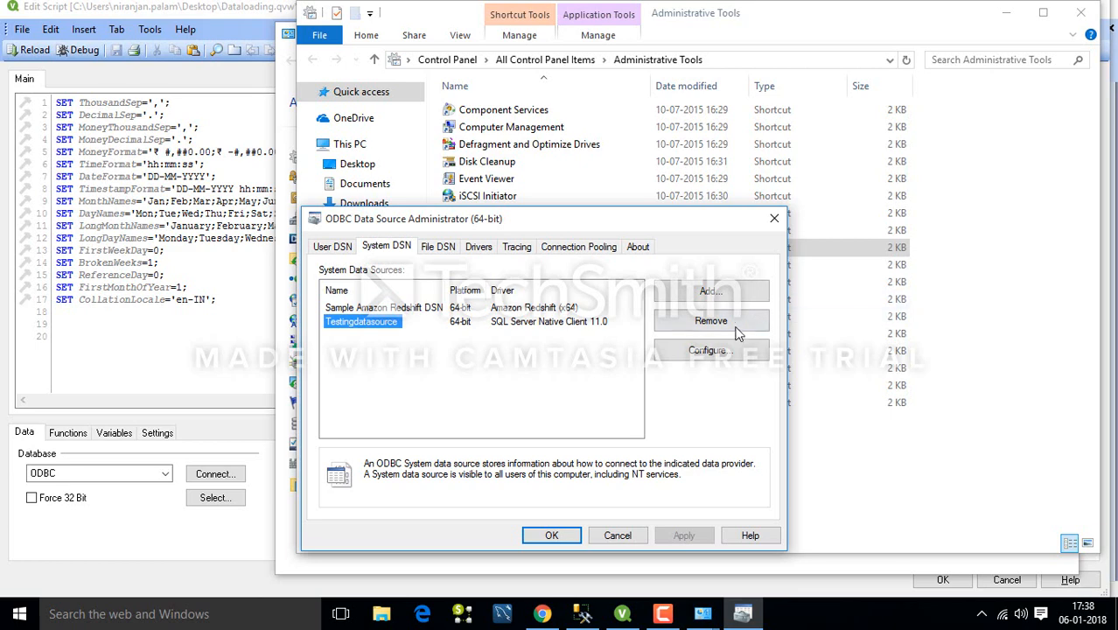
pyautogui.click(700, 322)
pyautogui.click(634, 368)
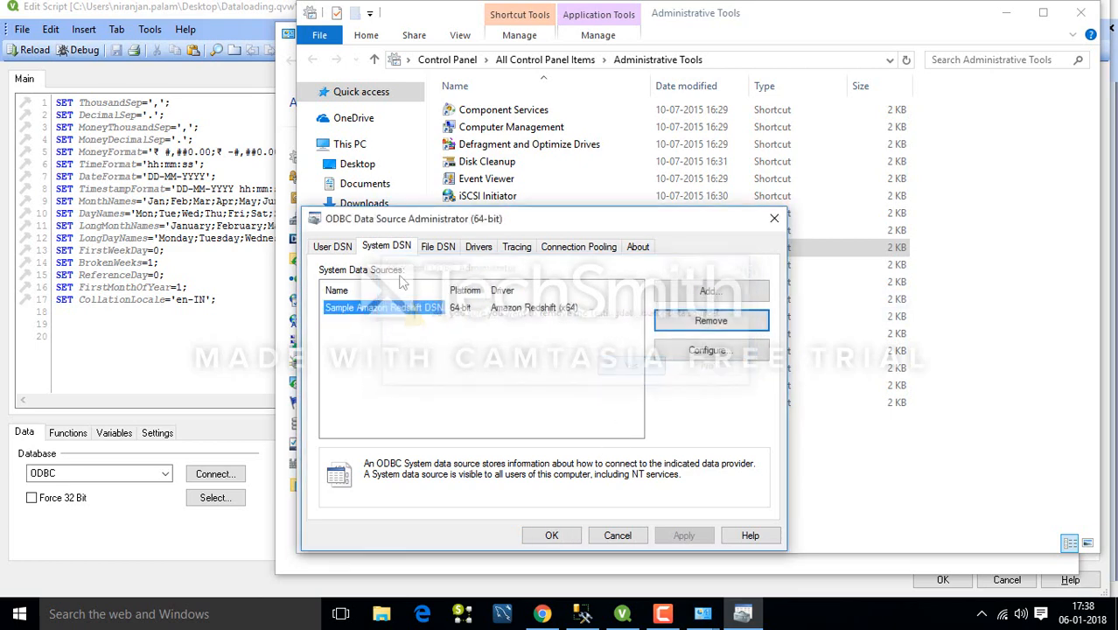
pyautogui.click(340, 252)
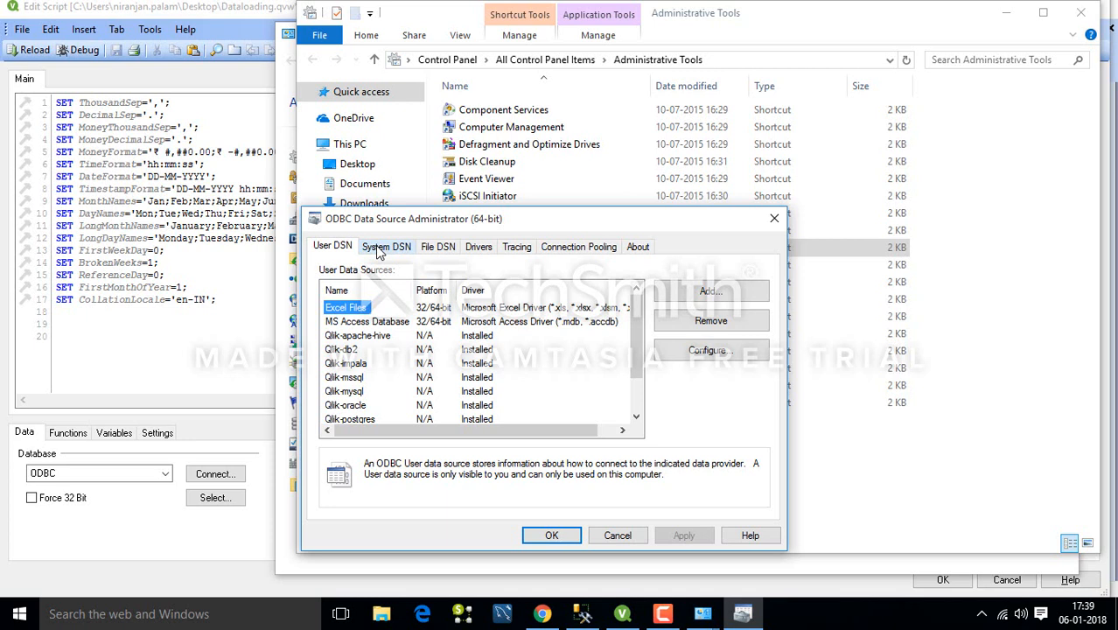
pyautogui.click(377, 250)
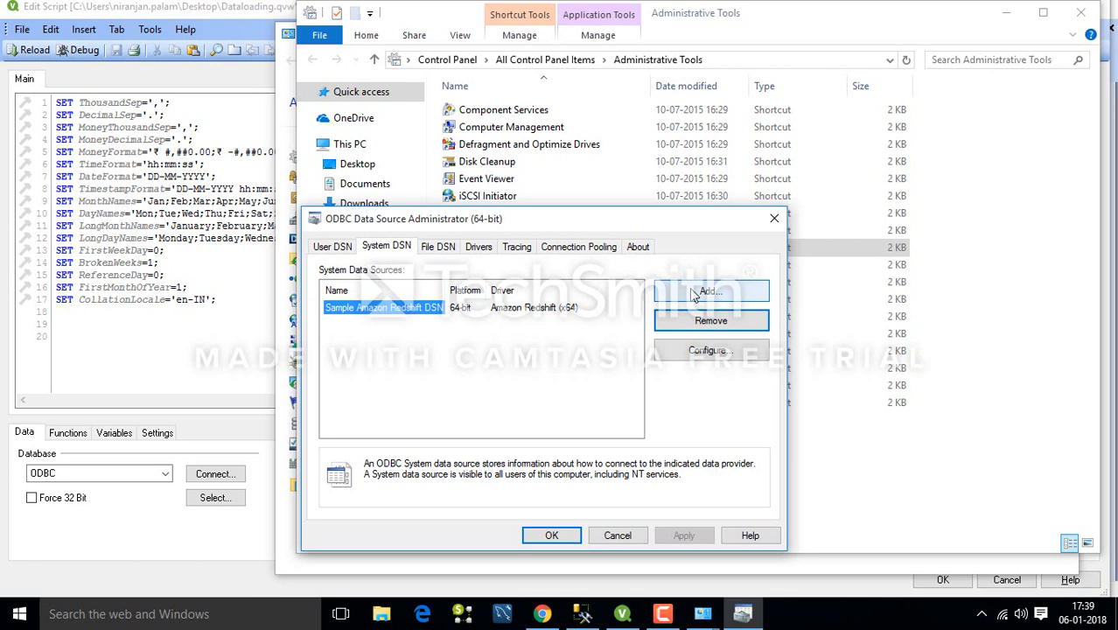
# Switch to SQL Server Management Studio and list its available server types.
pyautogui.click(583, 613)
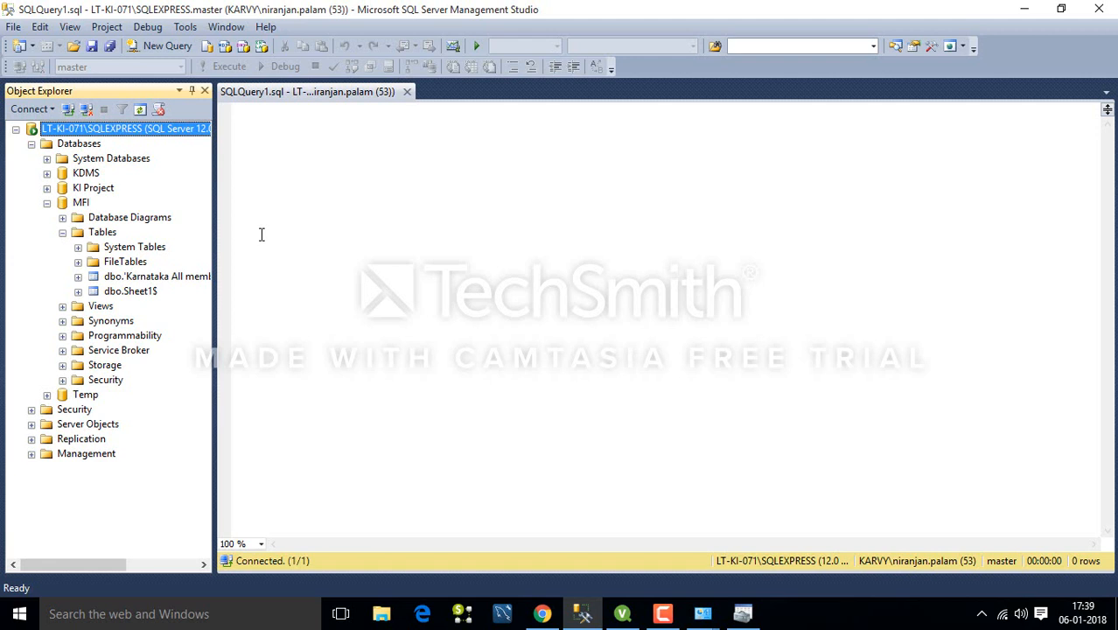
pyautogui.click(38, 112)
# Show the Database Engine connection for LT-KI-071\SQLEXPRESS, then return to the ODBC administrator.
pyautogui.click(41, 127)
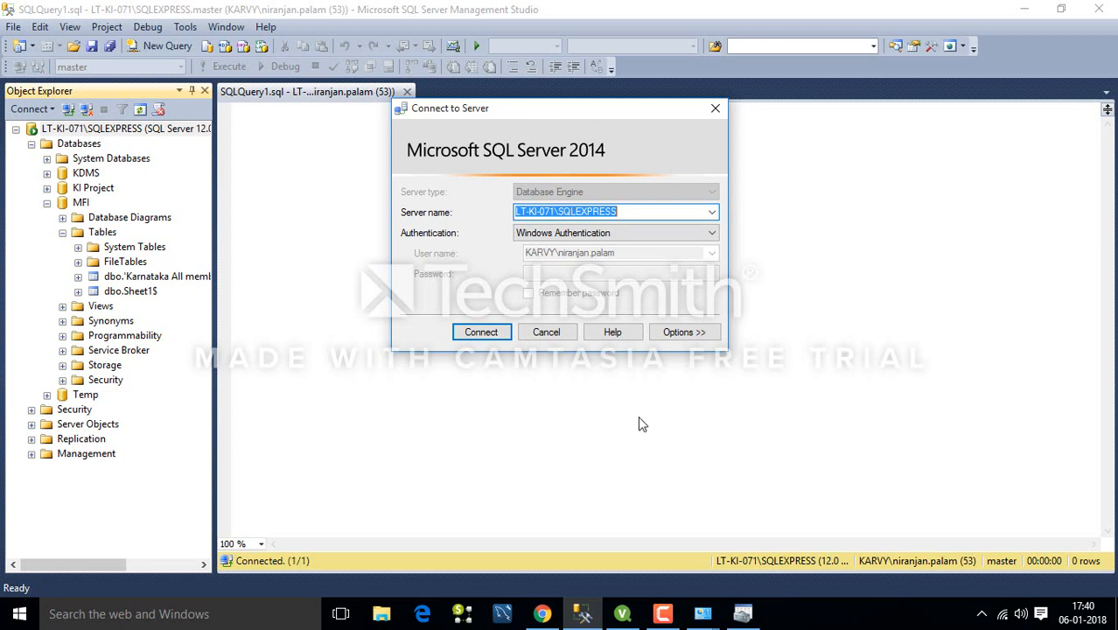
pyautogui.moveTo(613, 620)
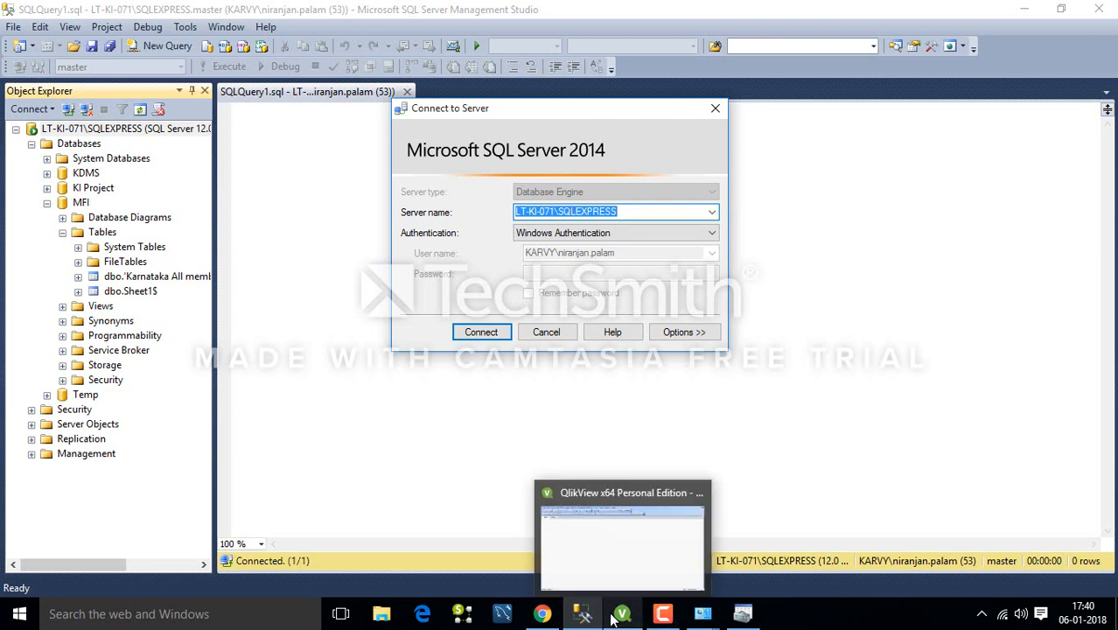
pyautogui.click(703, 617)
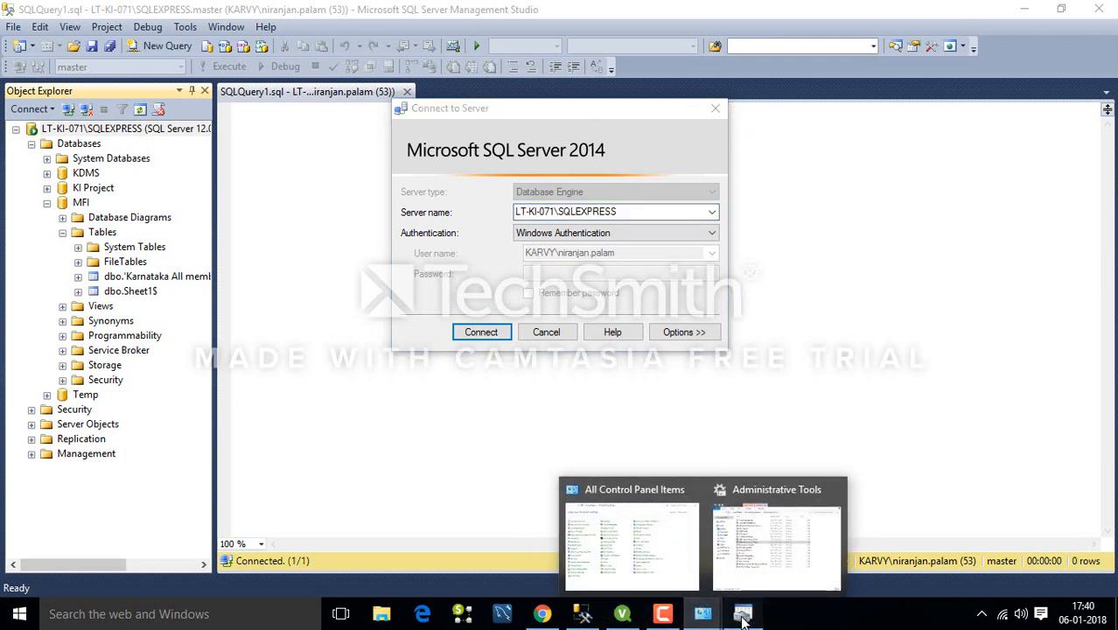
pyautogui.click(741, 617)
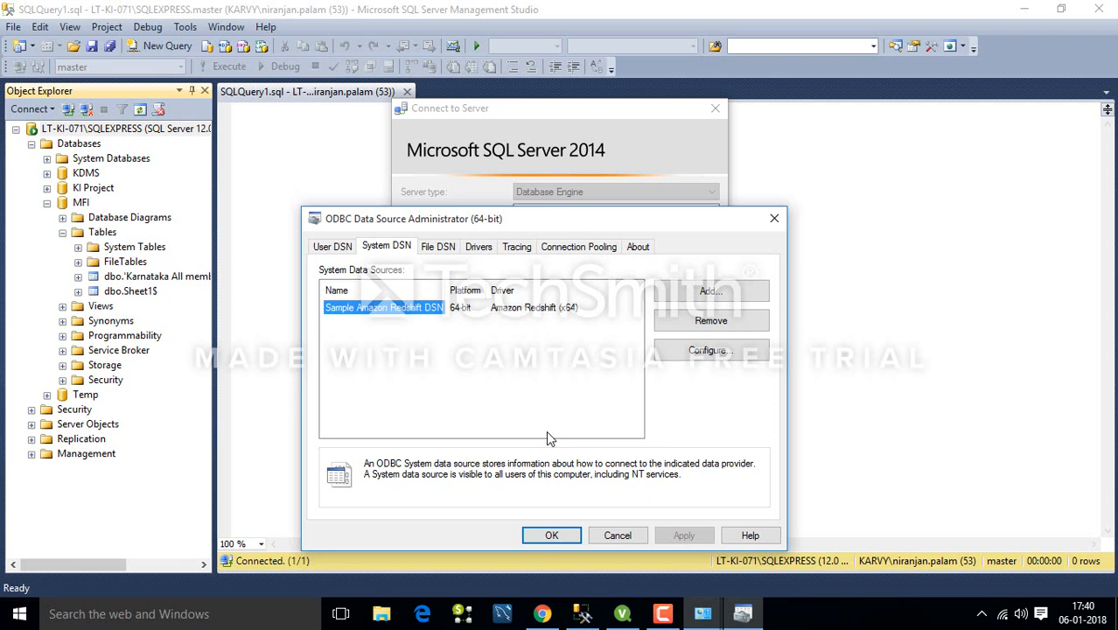
# Start a new system data source using the SQL Server Native Client 11.0 driver.
pyautogui.click(677, 294)
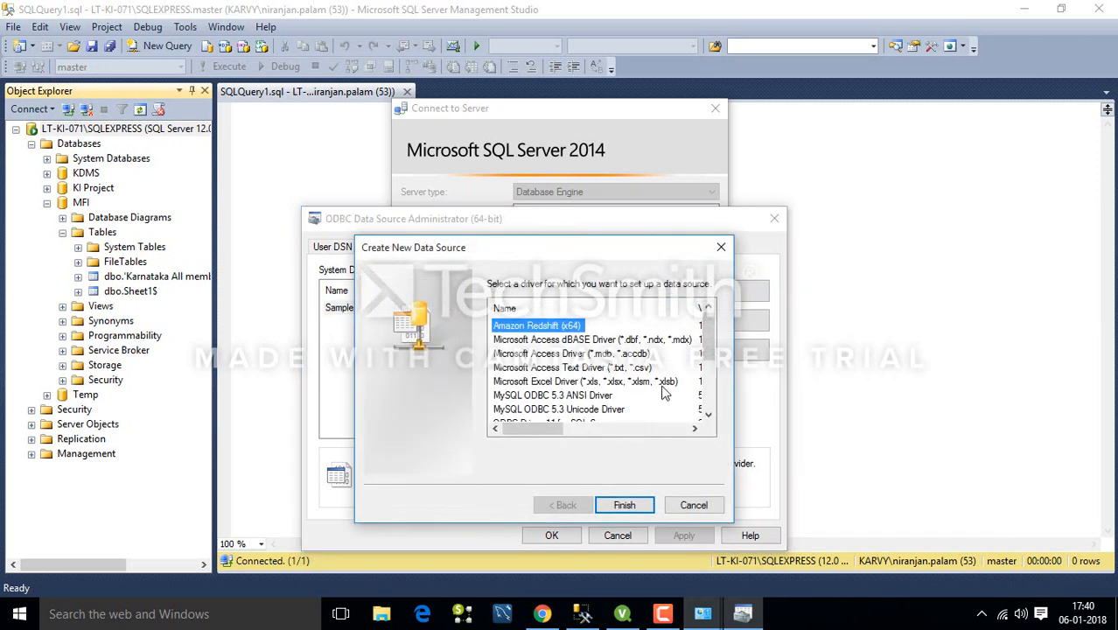
pyautogui.click(713, 411)
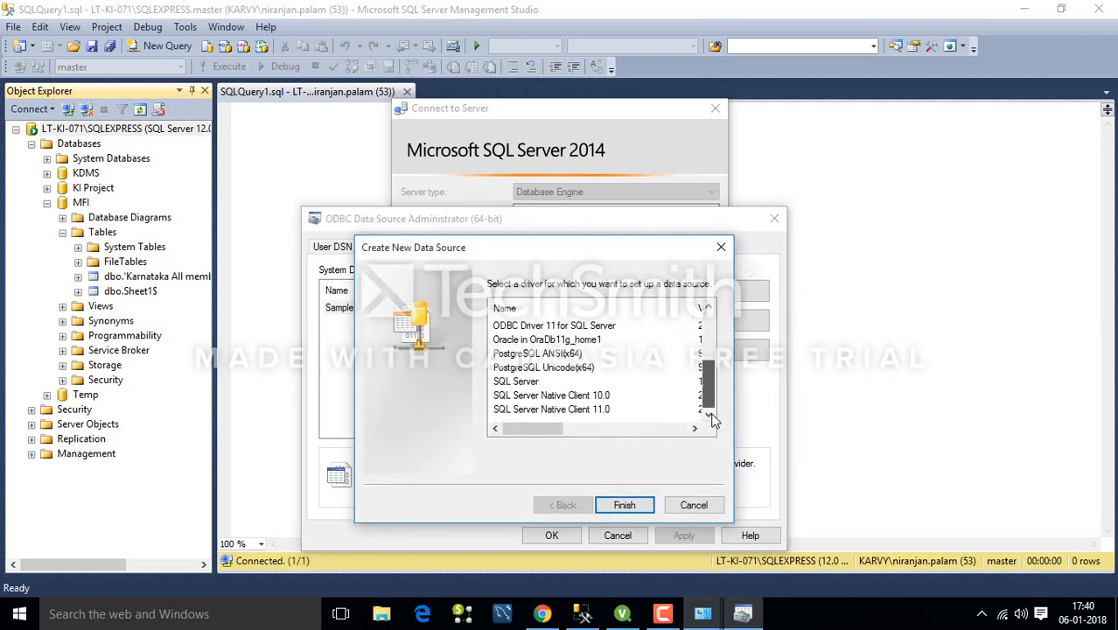
pyautogui.click(548, 411)
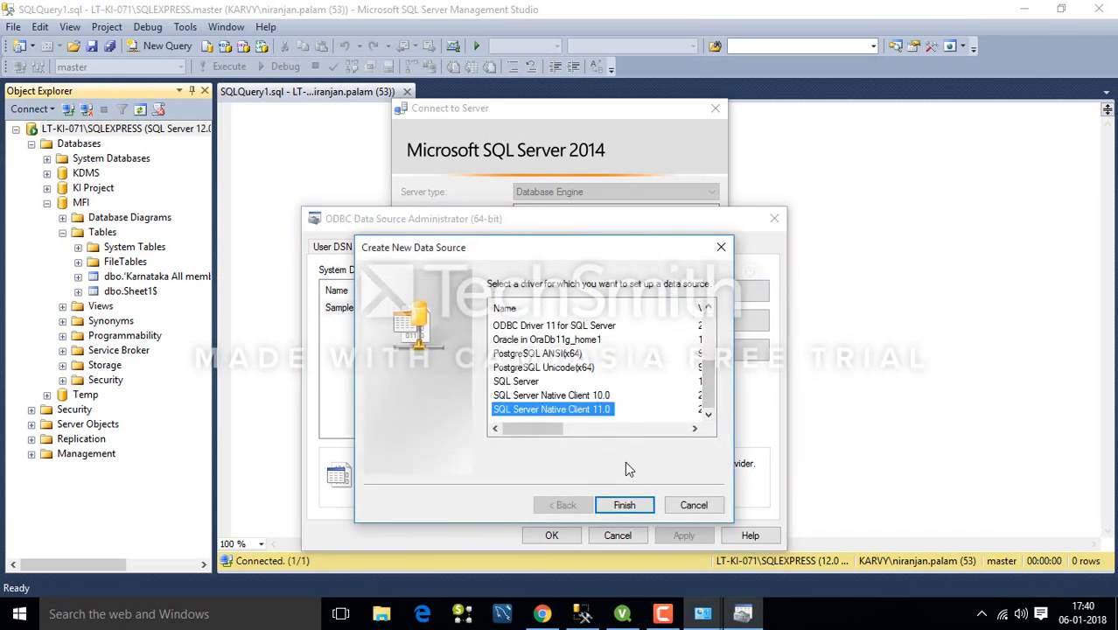
pyautogui.click(623, 505)
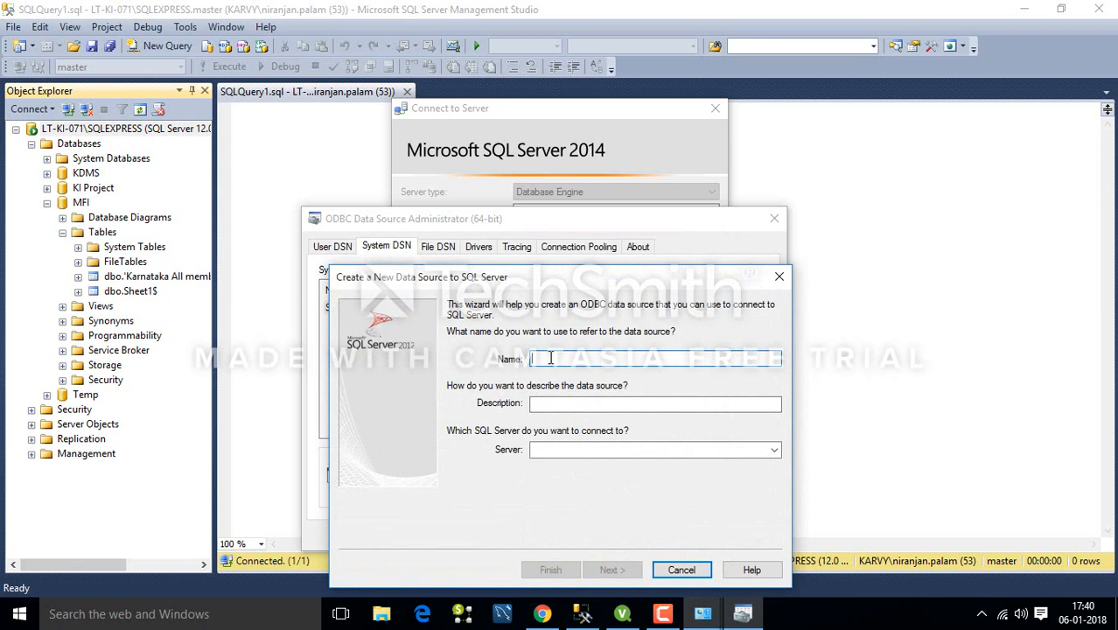
# Name the data source TestingDatasource with description 'Testingpupose', then bring up Management Studio.
pyautogui.write('Test')
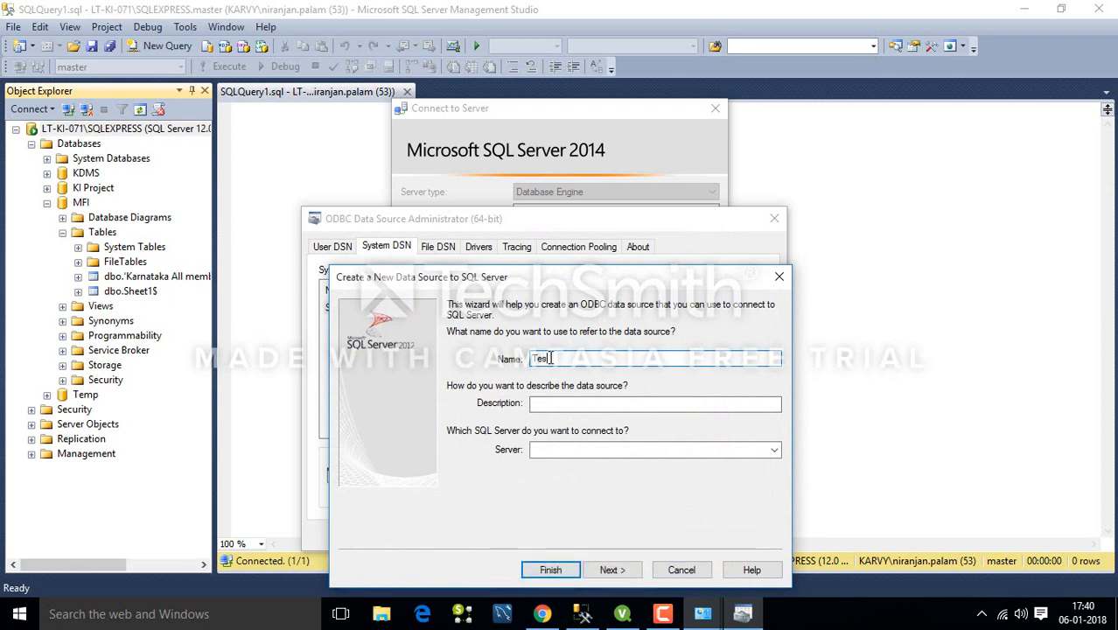
pyautogui.write('ingPu')
pyautogui.press('BackSpace')
pyautogui.press('BackSpace')
pyautogui.write('Datasource')
pyautogui.click(549, 403)
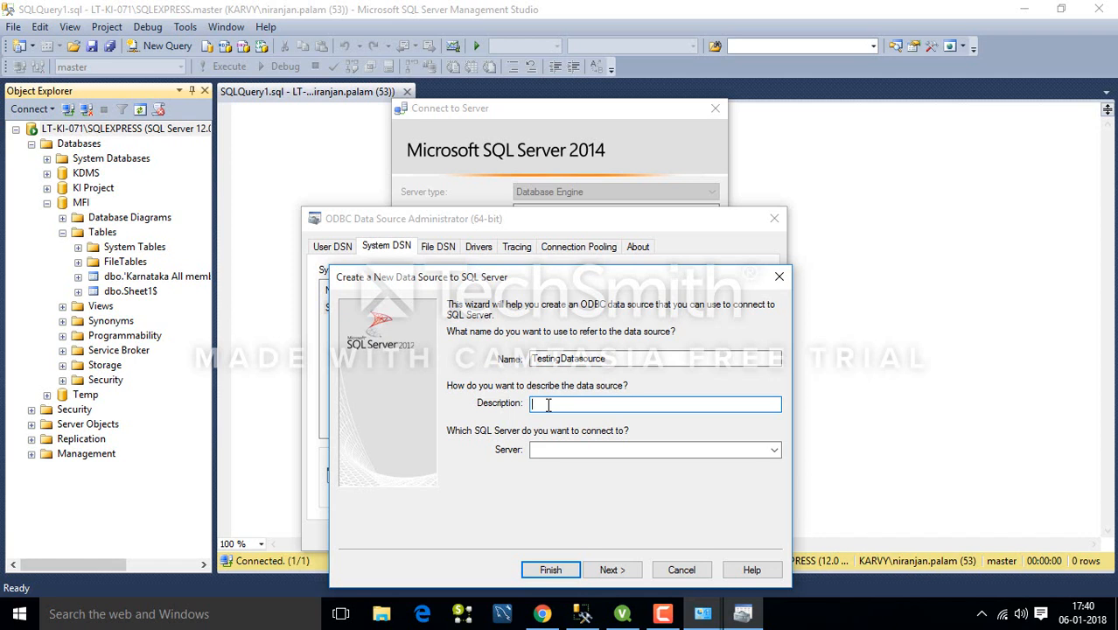
pyautogui.write('Testingpupose')
pyautogui.click(92, 129)
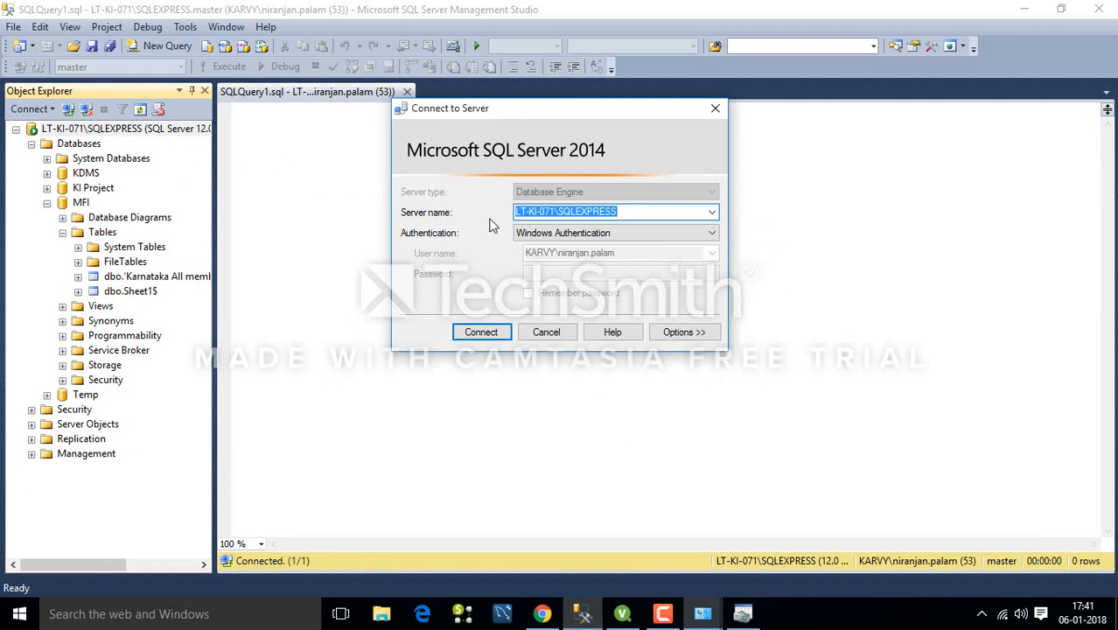
# Copy server name LT-KI-071\SQLEXPRESS from SSMS into the wizard's Server field and continue.
pyautogui.moveTo(629, 213); pyautogui.dragTo(513, 213)
pyautogui.click(622, 613)
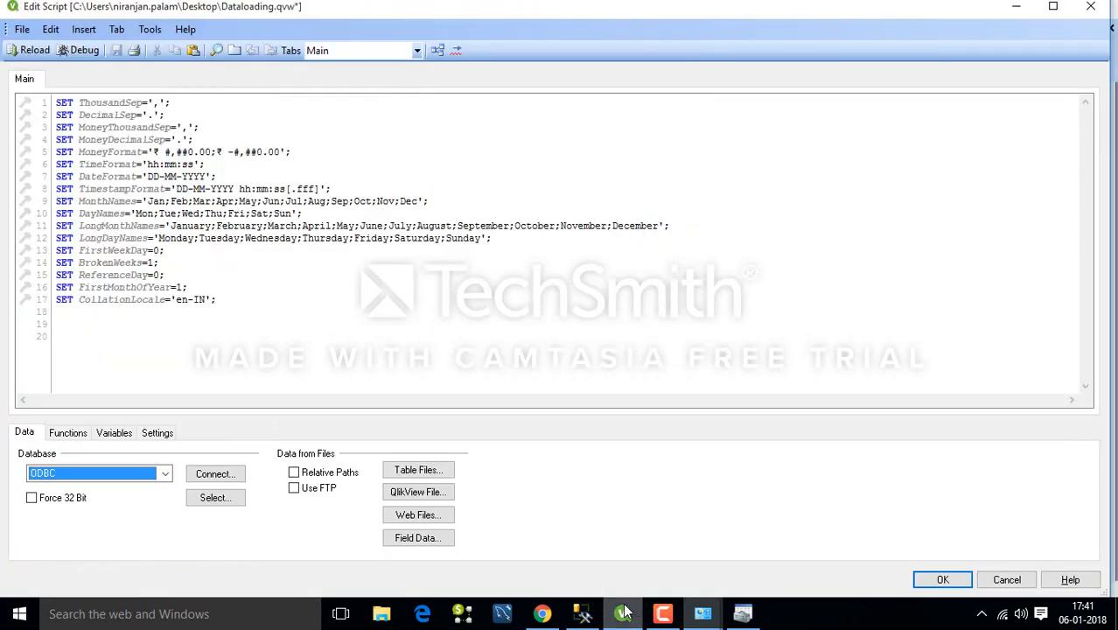
pyautogui.click(743, 613)
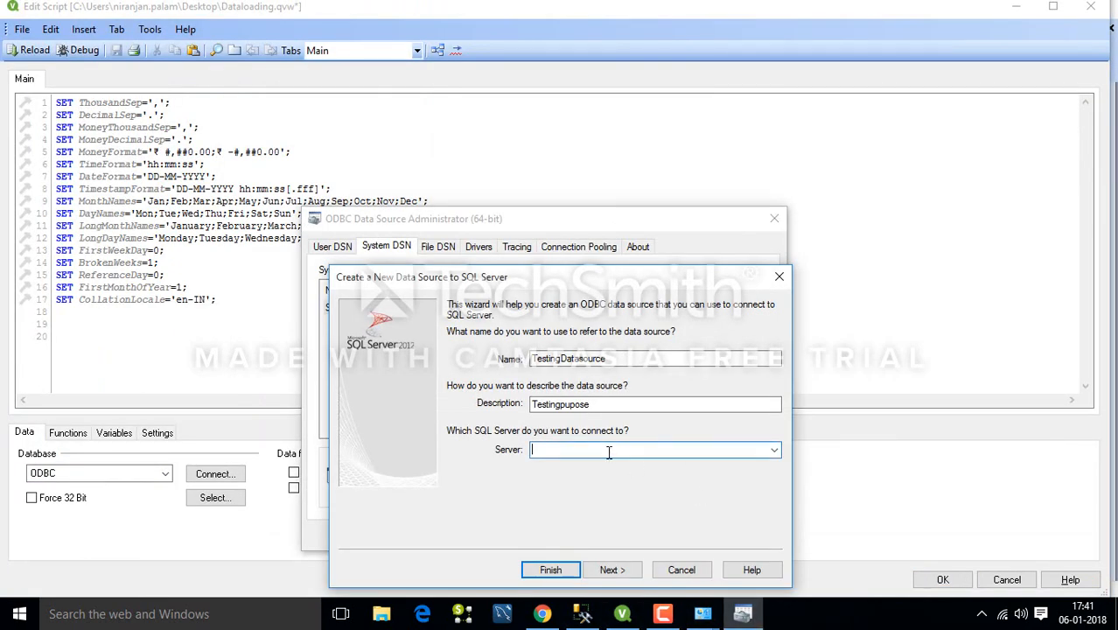
pyautogui.hotkey('ctrl', 'v')
pyautogui.click(608, 571)
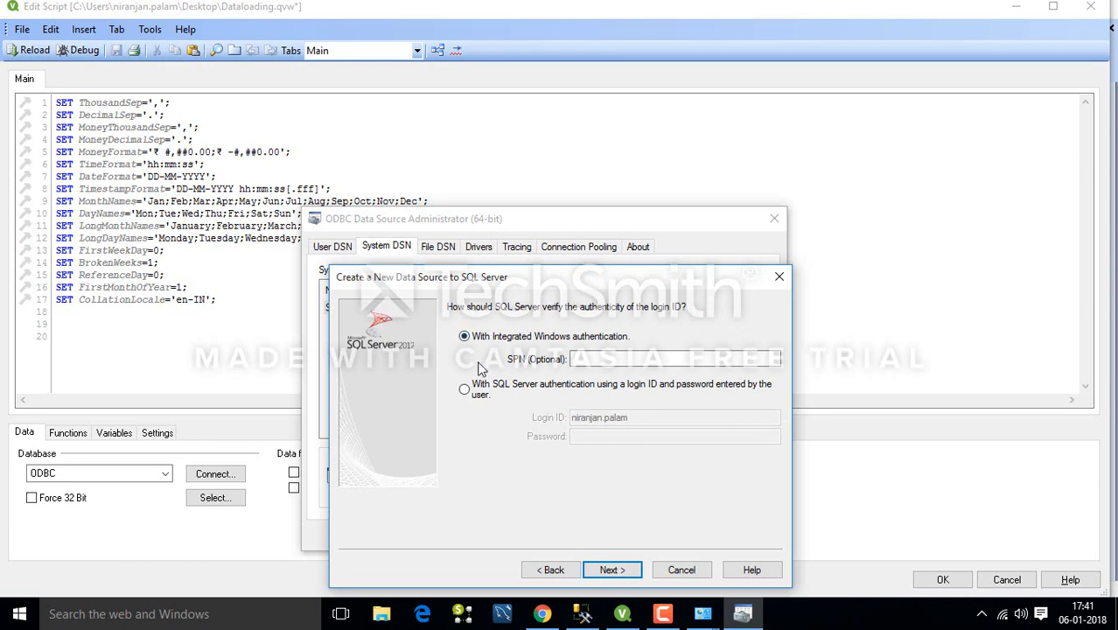
# Complete the wizard keeping Windows authentication and the default database options.
pyautogui.click(612, 571)
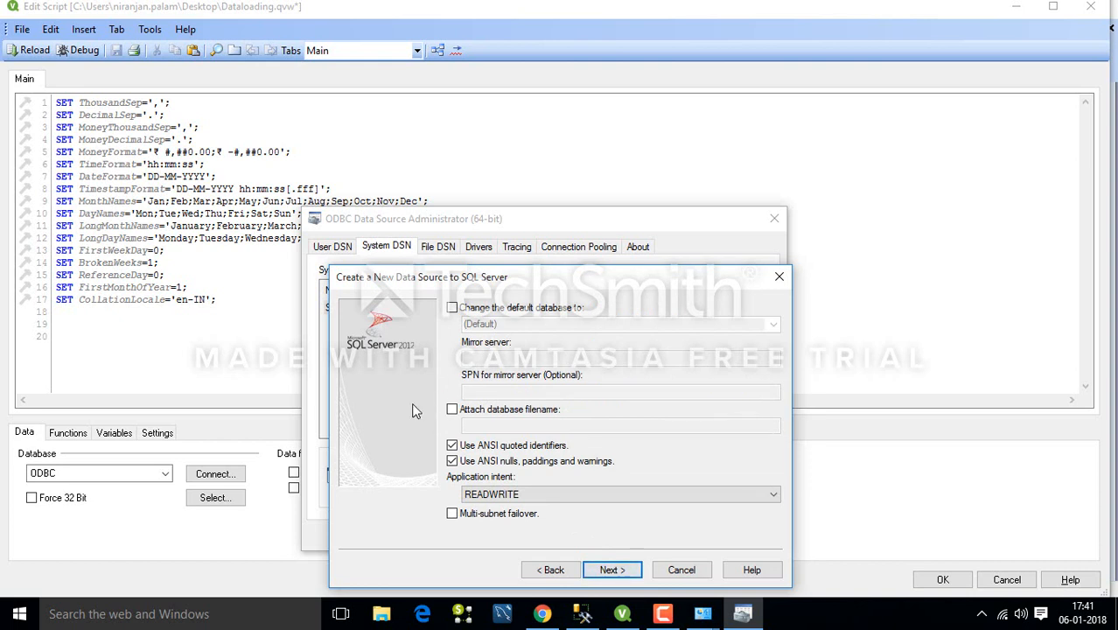
pyautogui.click(610, 571)
pyautogui.click(610, 570)
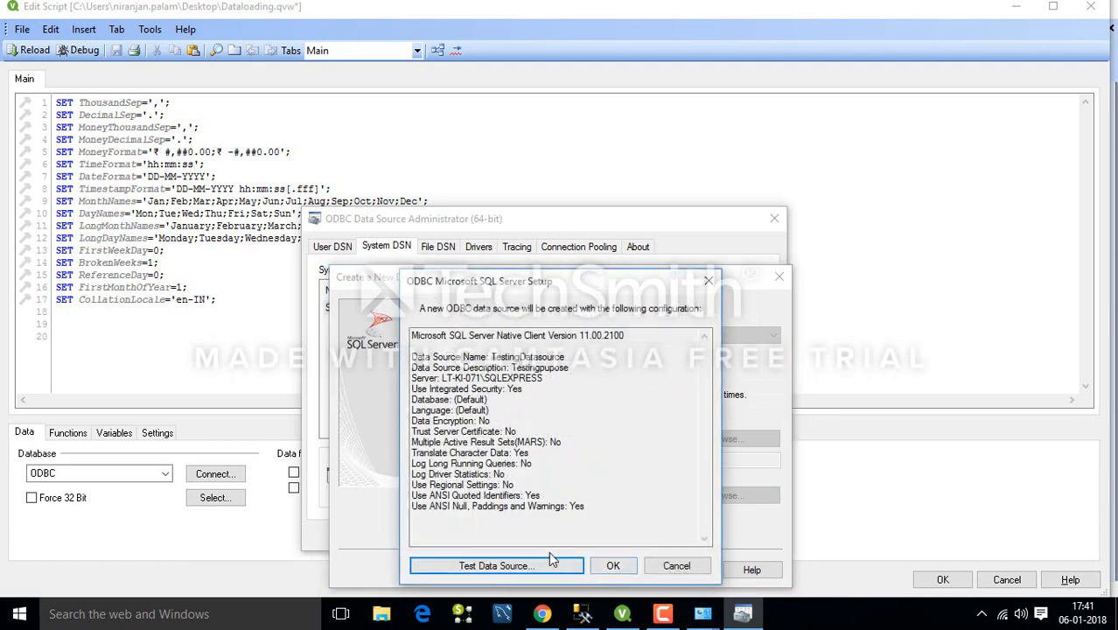
# Test TestingDatasource's connection successfully, confirm it, and close the ODBC administrator.
pyautogui.click(481, 566)
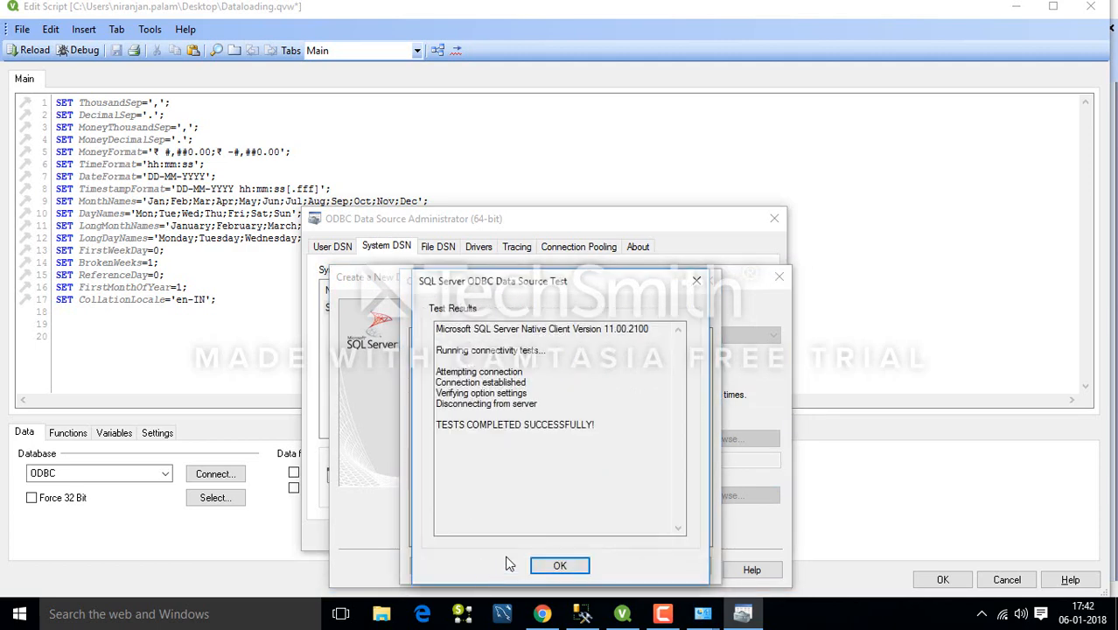
pyautogui.click(561, 564)
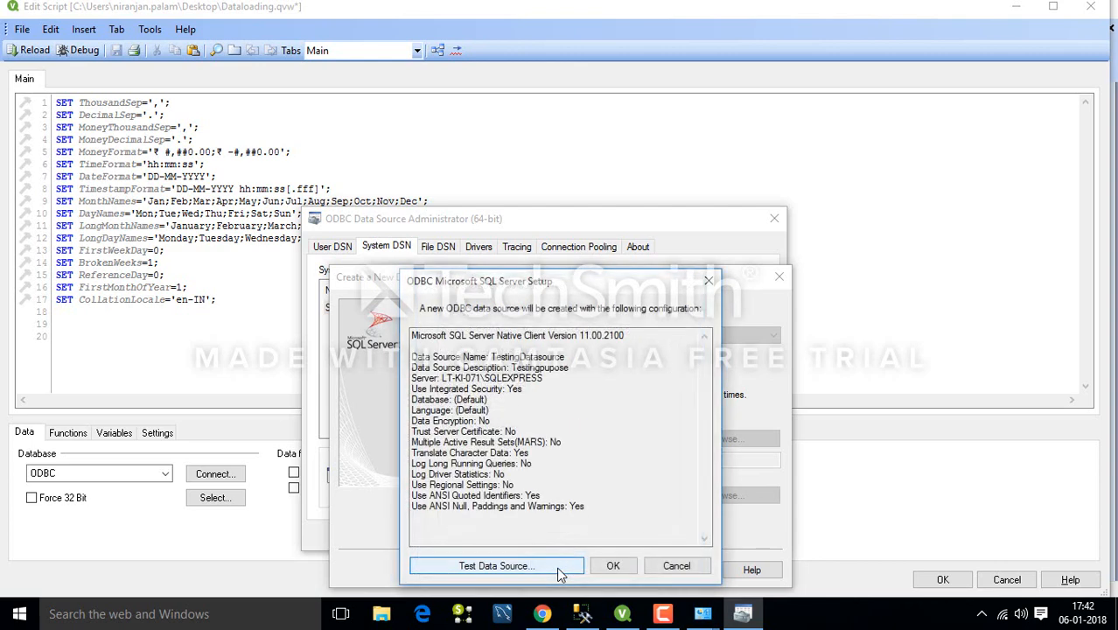
pyautogui.click(618, 564)
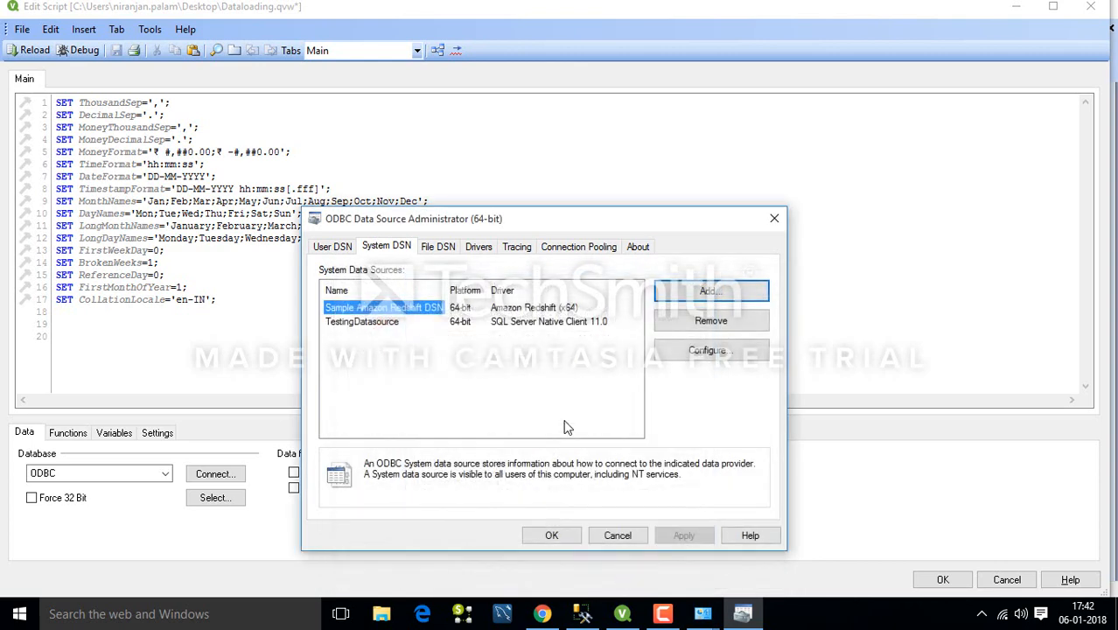
pyautogui.click(363, 324)
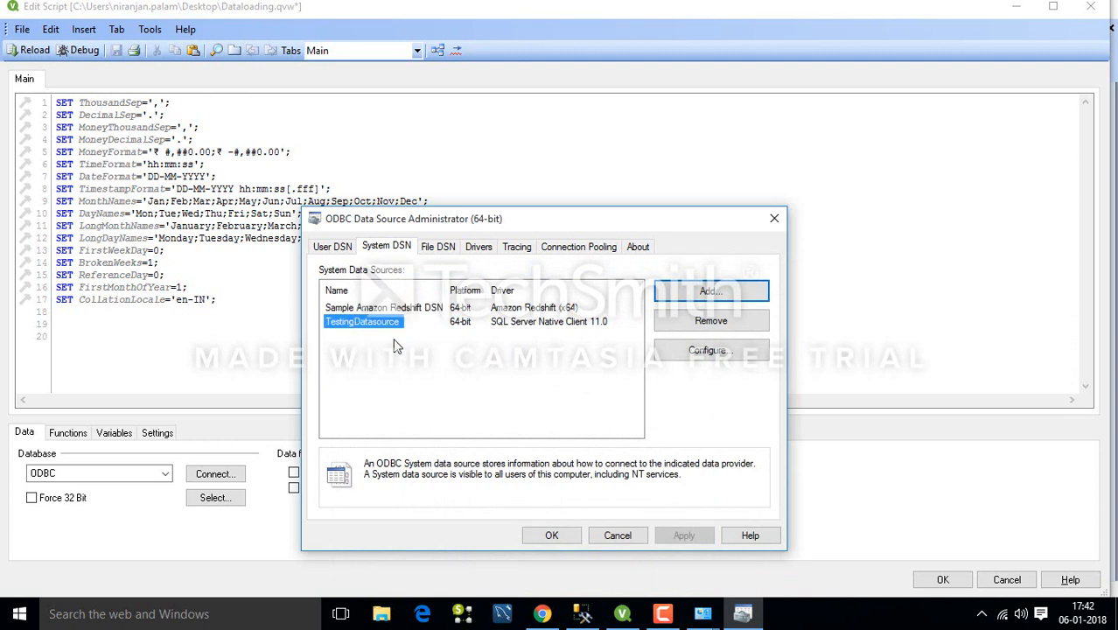
pyautogui.click(551, 537)
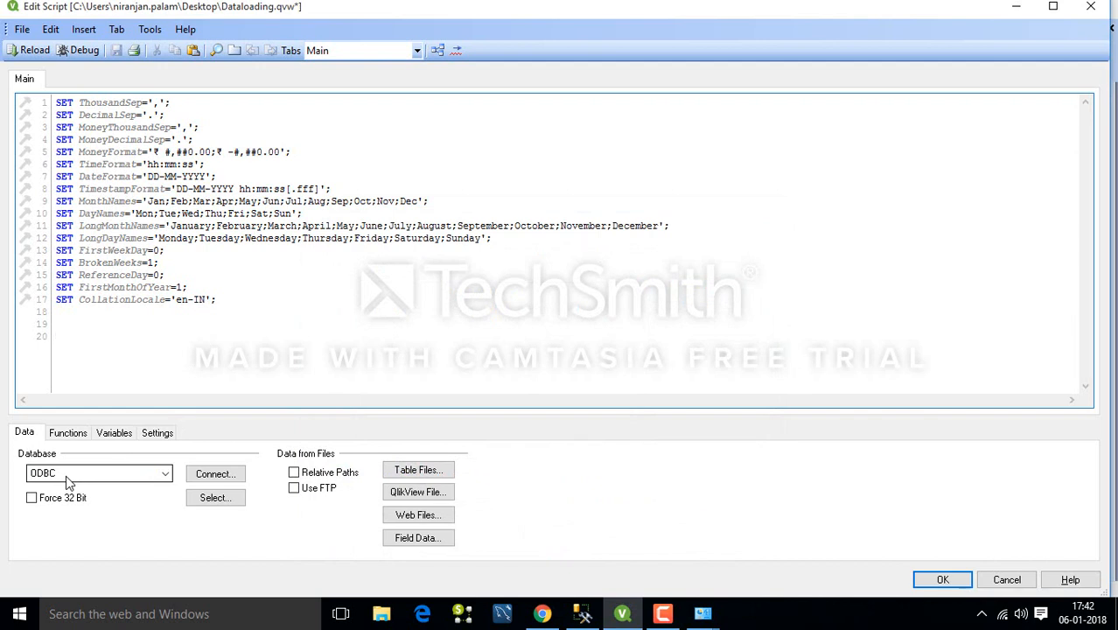
# Insert 'ODBC CONNECT TO TestingDatasource;' on script line 20 and start a new line.
pyautogui.click(203, 479)
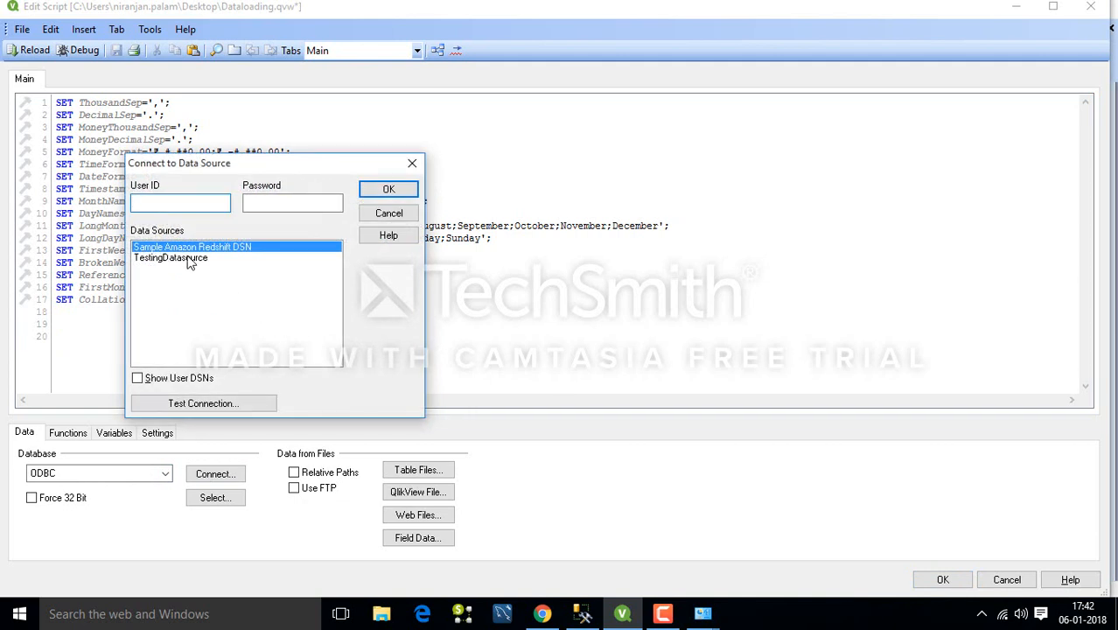
pyautogui.click(160, 259)
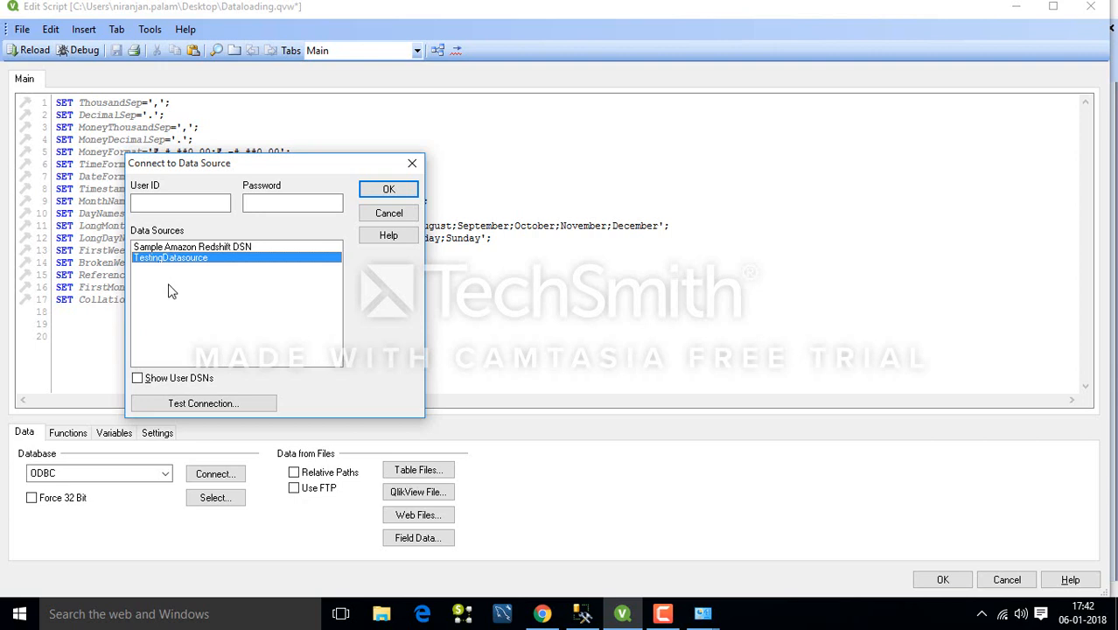
pyautogui.click(137, 379)
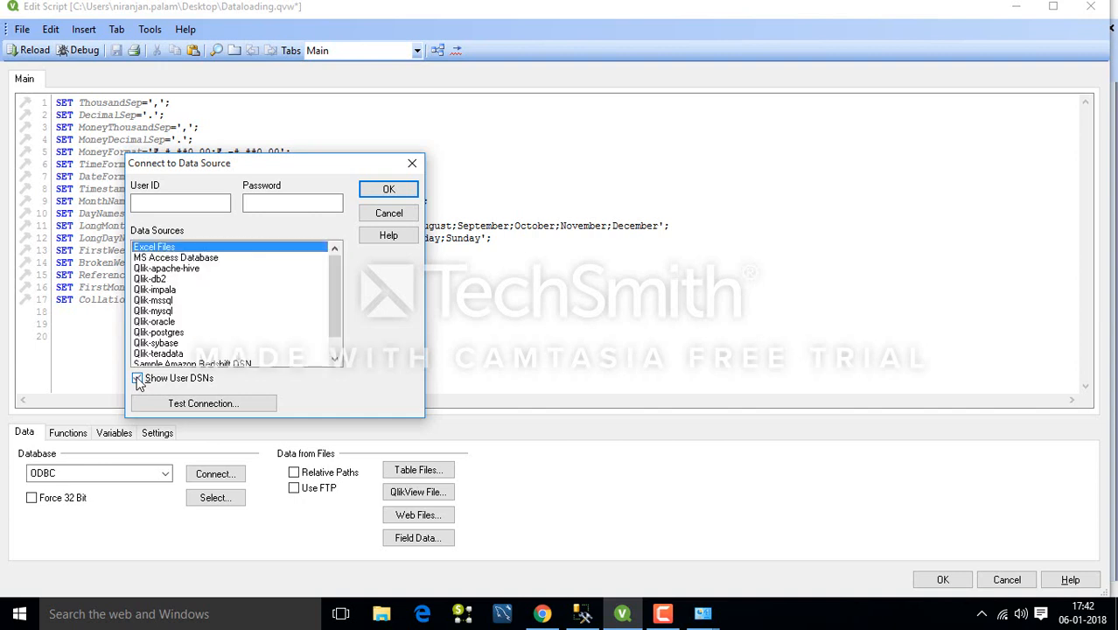
pyautogui.click(137, 379)
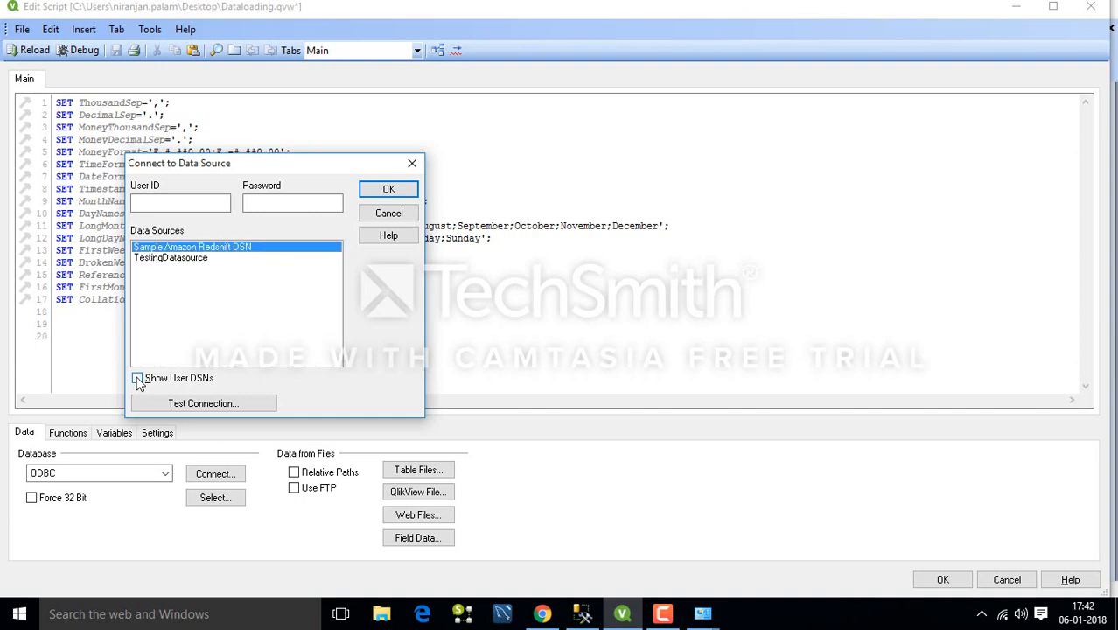
pyautogui.click(170, 261)
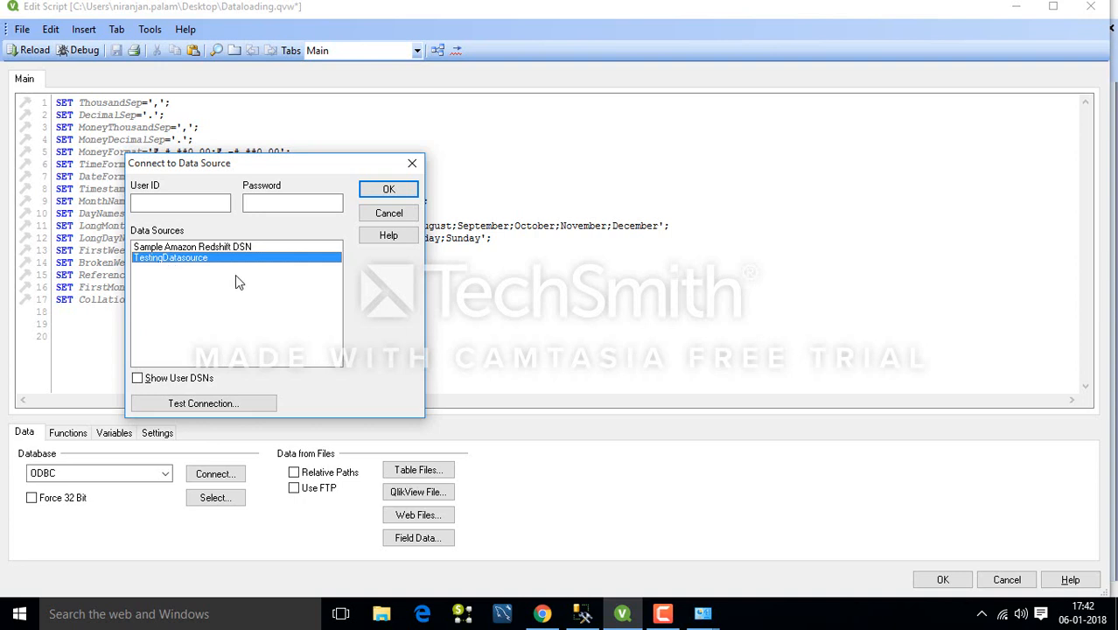
pyautogui.click(378, 191)
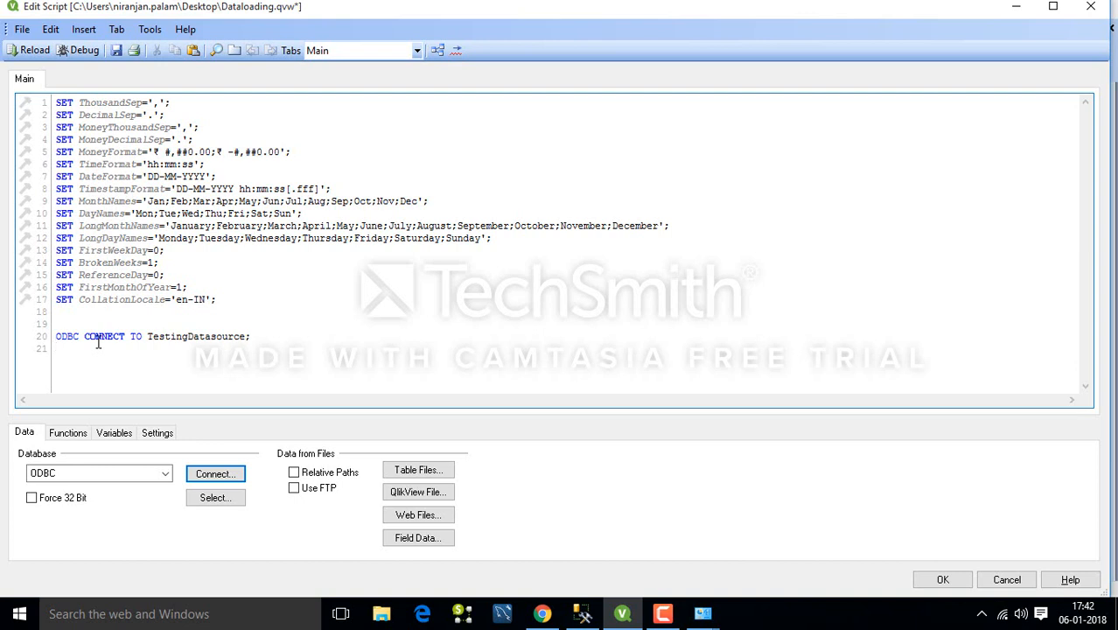
pyautogui.press('Return')
# Generate a select of 'No of Unique Clients (0-179 DPD)' from MFI's Karnataka All members Data$ table.
pyautogui.click(206, 504)
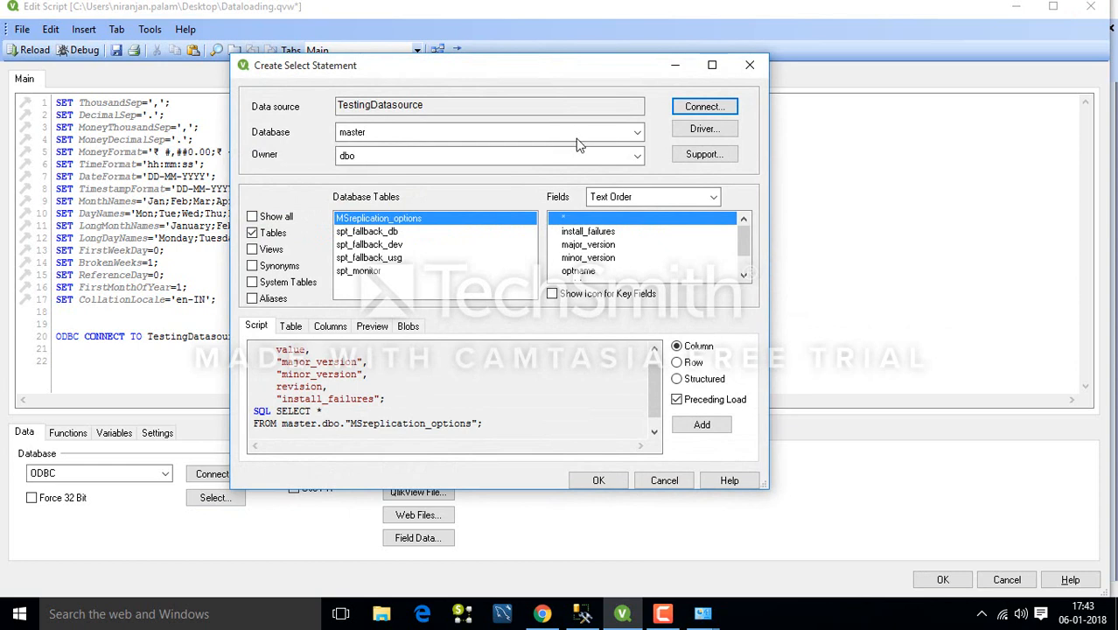
pyautogui.click(632, 135)
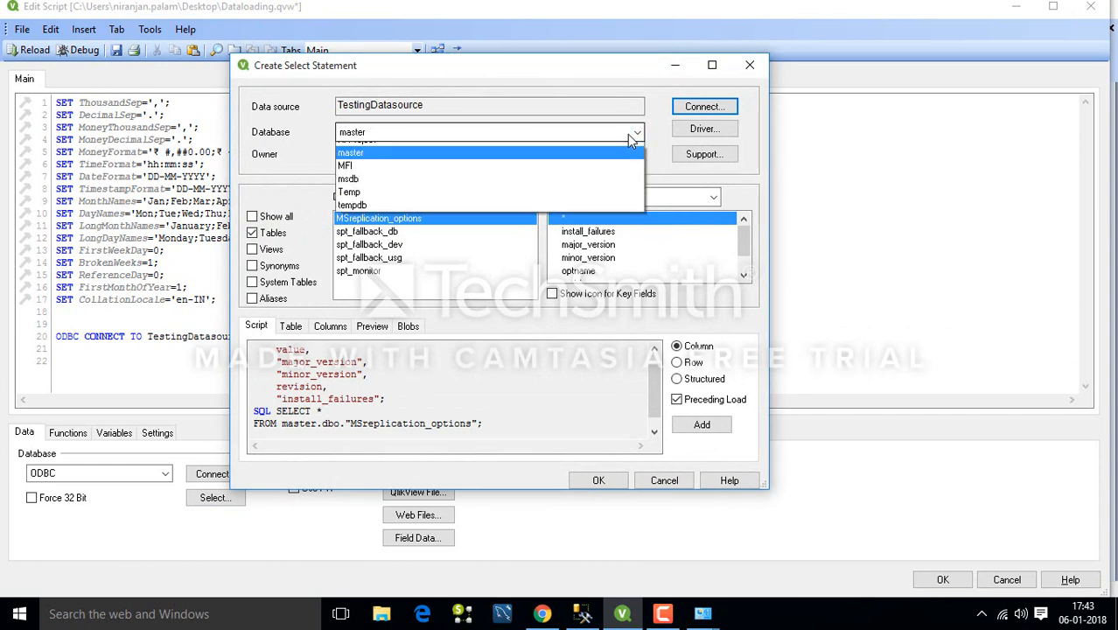
pyautogui.click(542, 197)
pyautogui.press('Down')
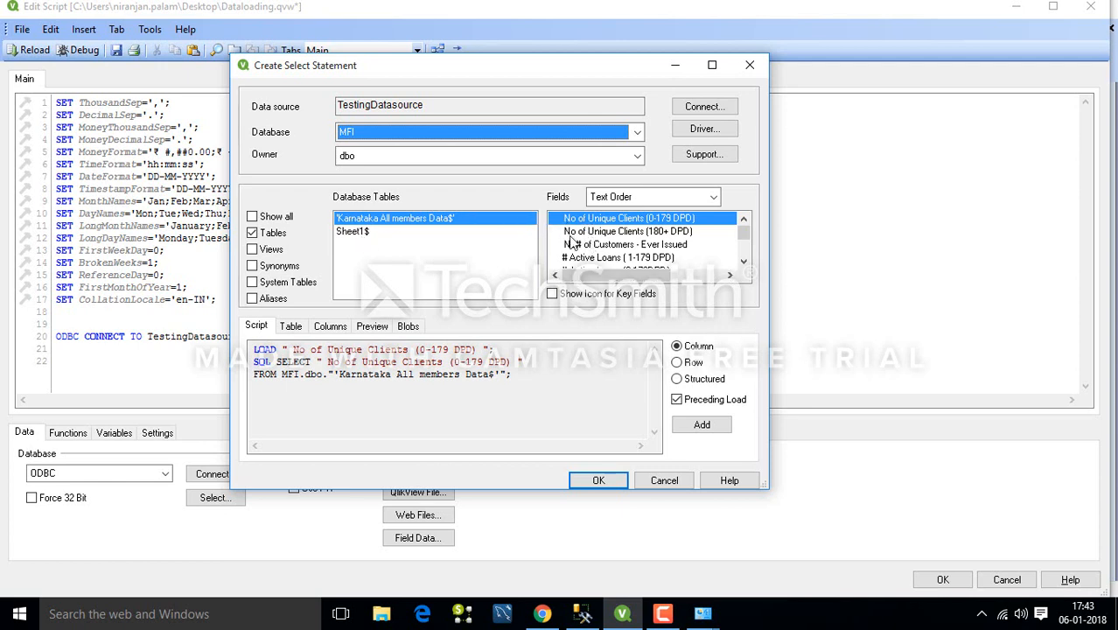
pyautogui.click(598, 481)
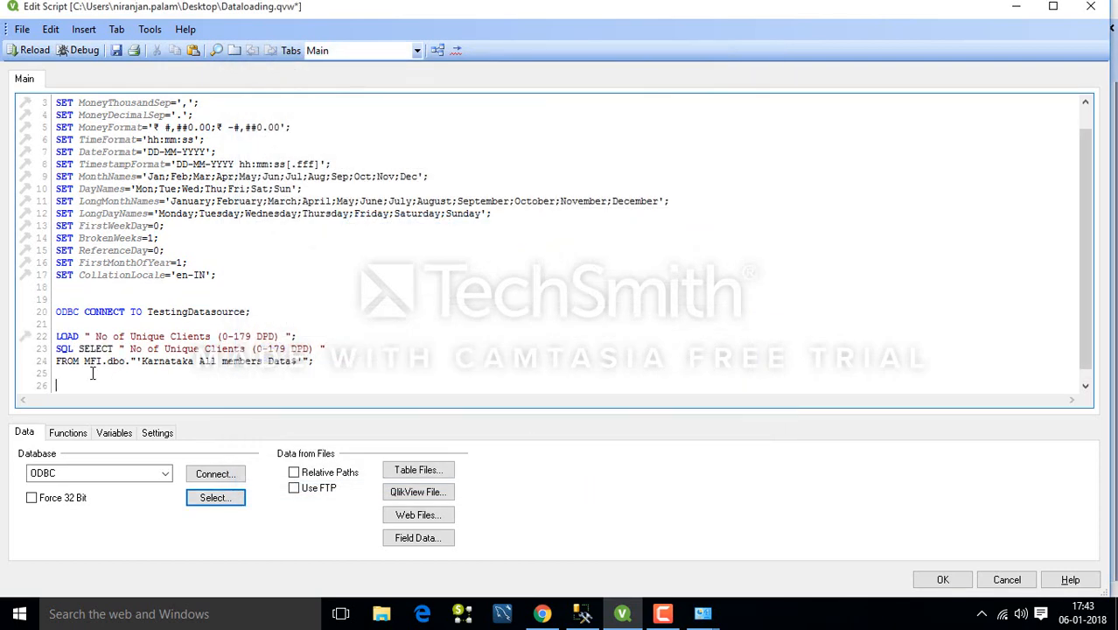
# Add the table label 'MFI:' on a new line above the LOAD statement.
pyautogui.click(57, 324)
pyautogui.press('Return')
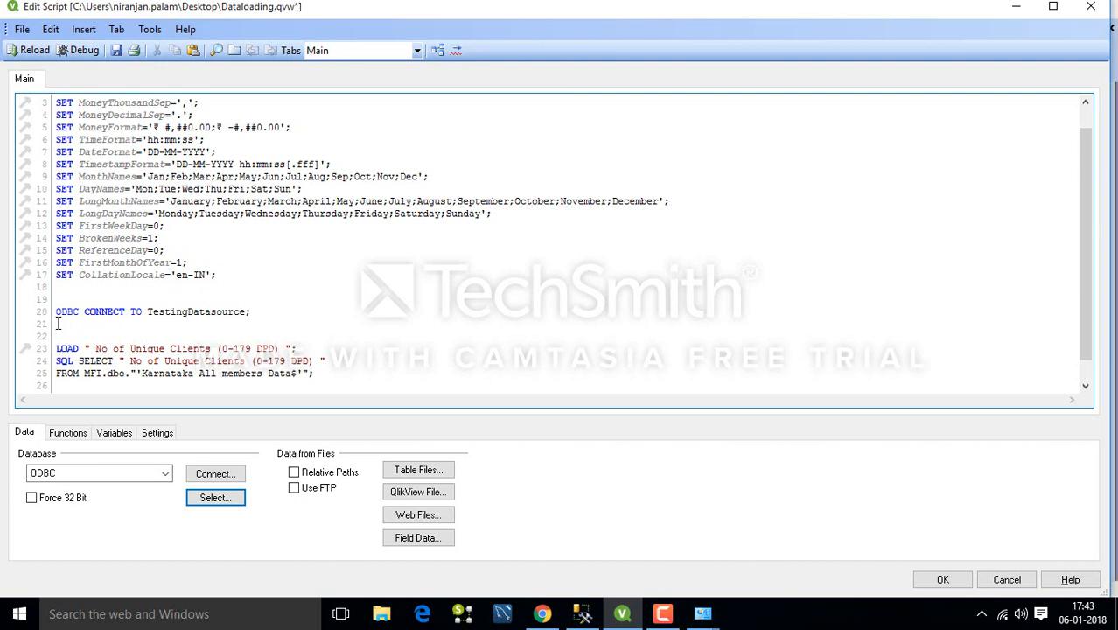
pyautogui.write('M')
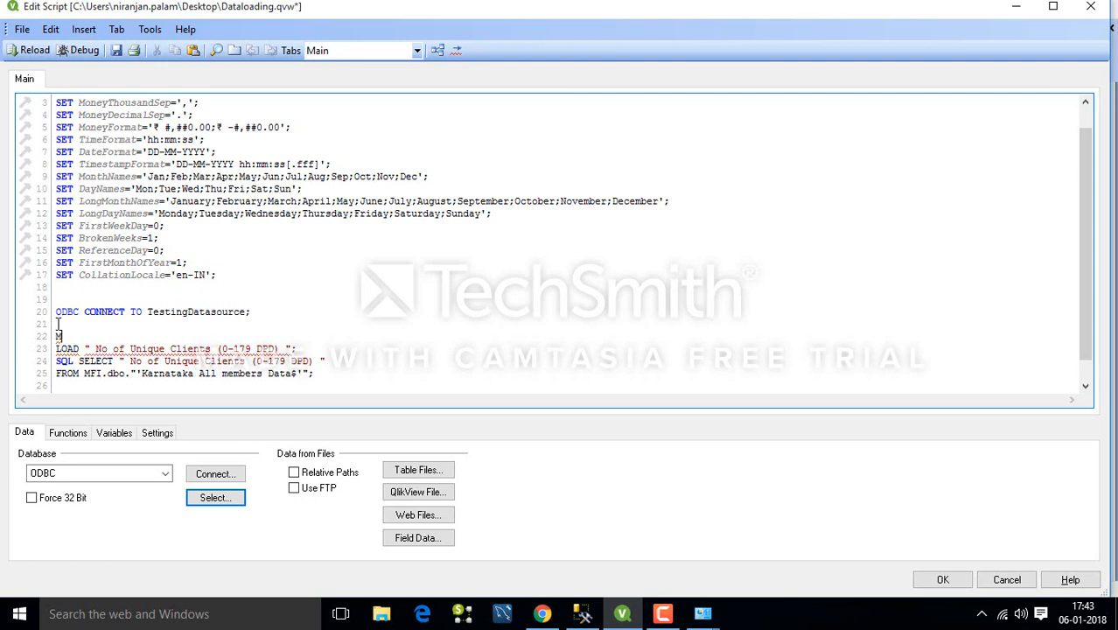
pyautogui.write('FI:')
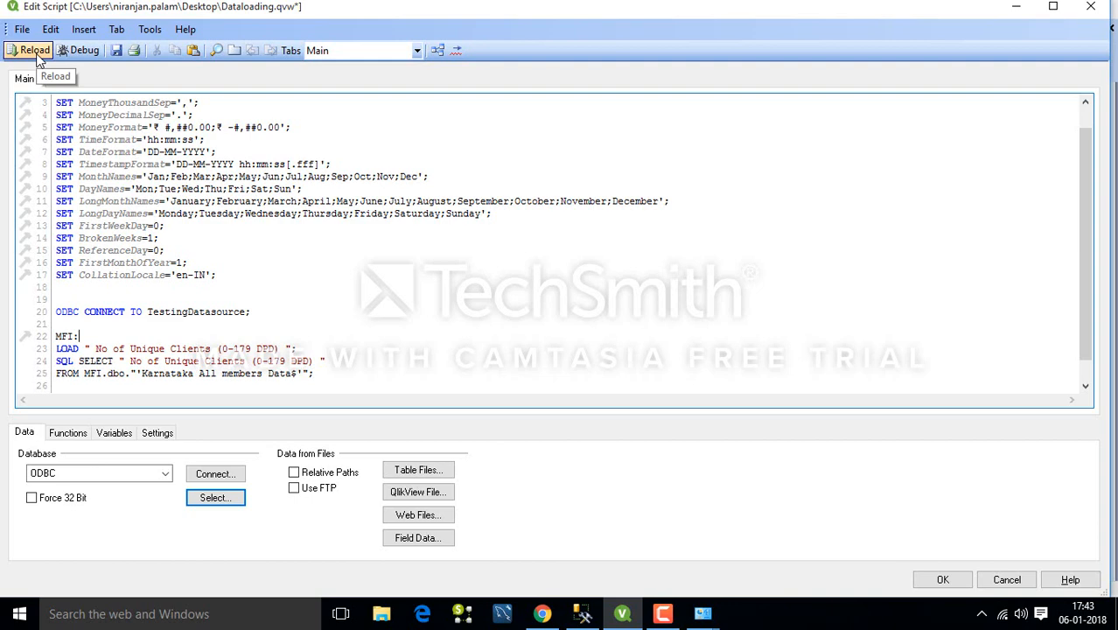
# Reload the script to fetch 65,535 lines into MFI, then reopen the script editor.
pyautogui.click(37, 55)
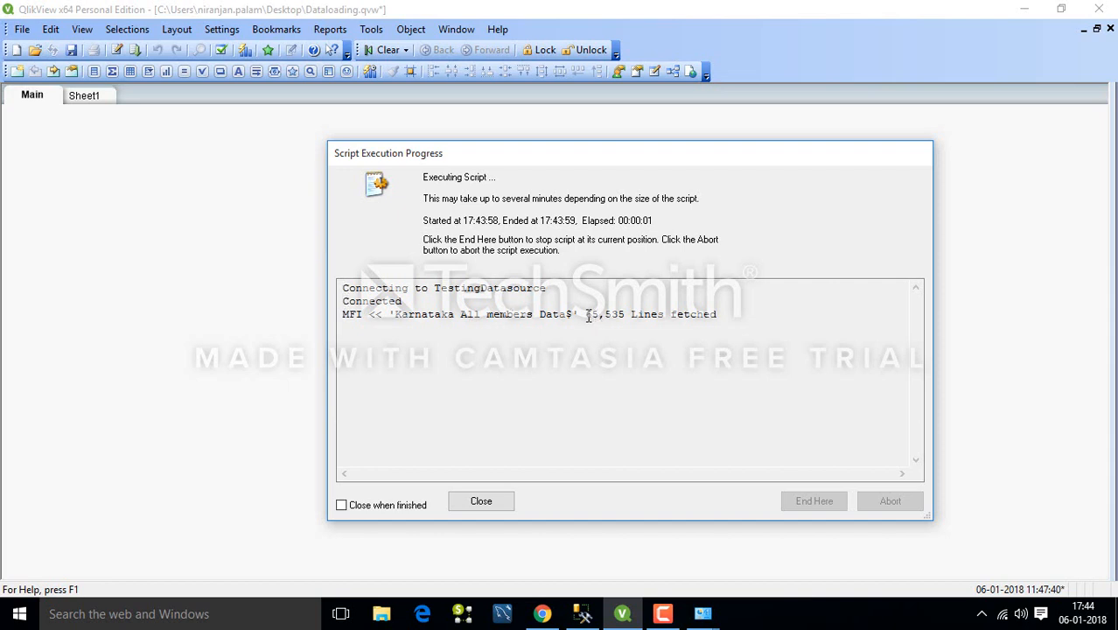
pyautogui.click(490, 503)
pyautogui.click(570, 498)
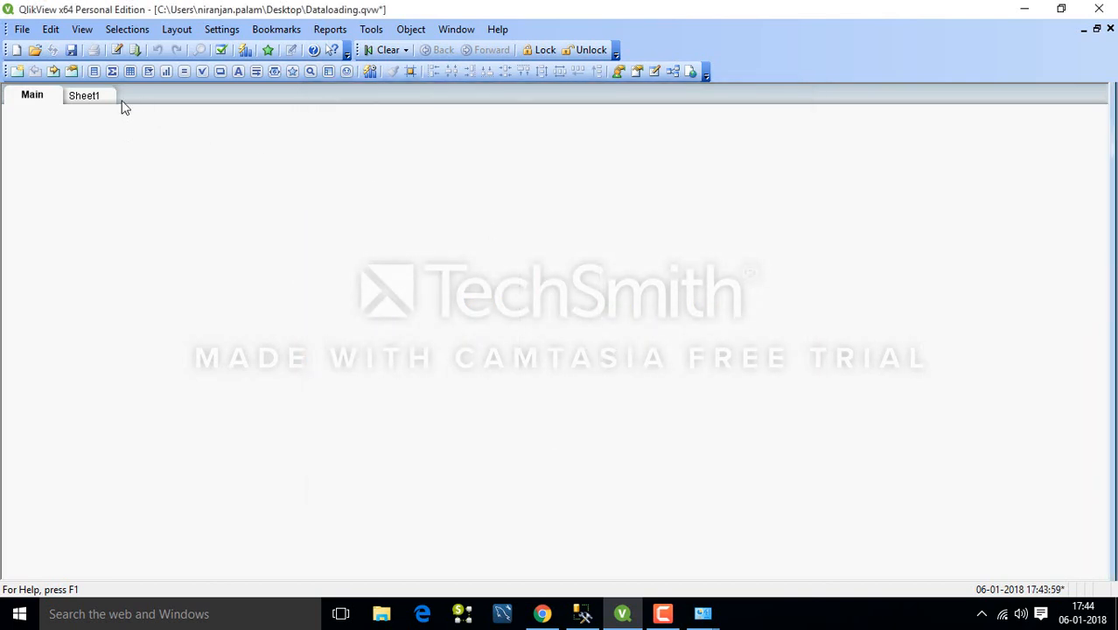
pyautogui.click(117, 50)
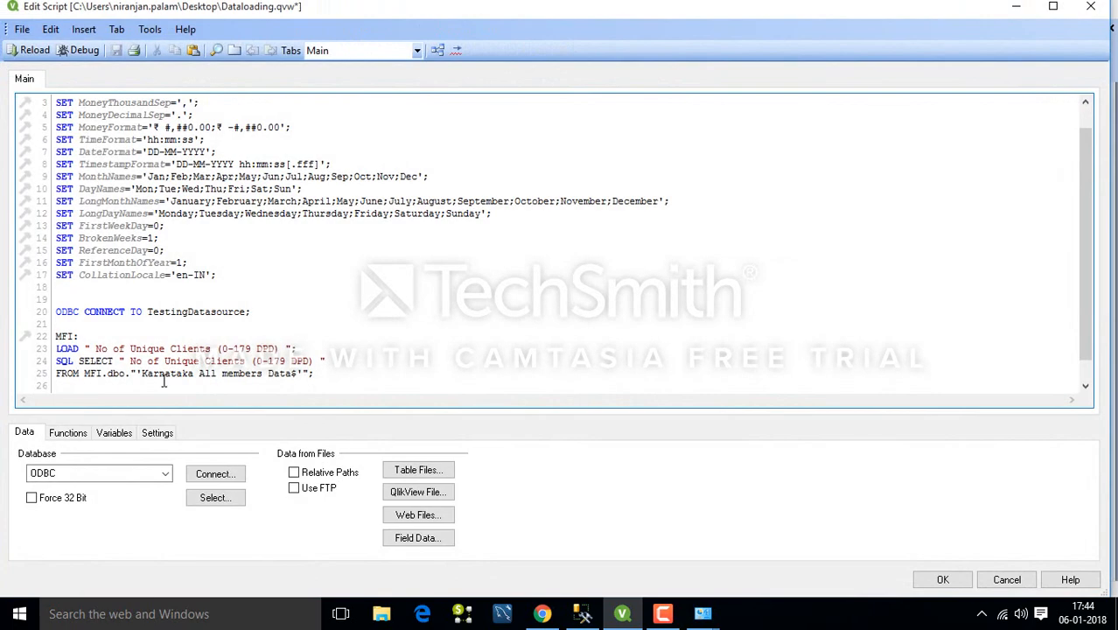
# Insert a LOAD of household_id, HH:MM:SS, MemberID, Age, Gender and Date_1 from the Desktop's own Data.xlsx Sheet1.
pyautogui.press('Return')
pyautogui.press('Return')
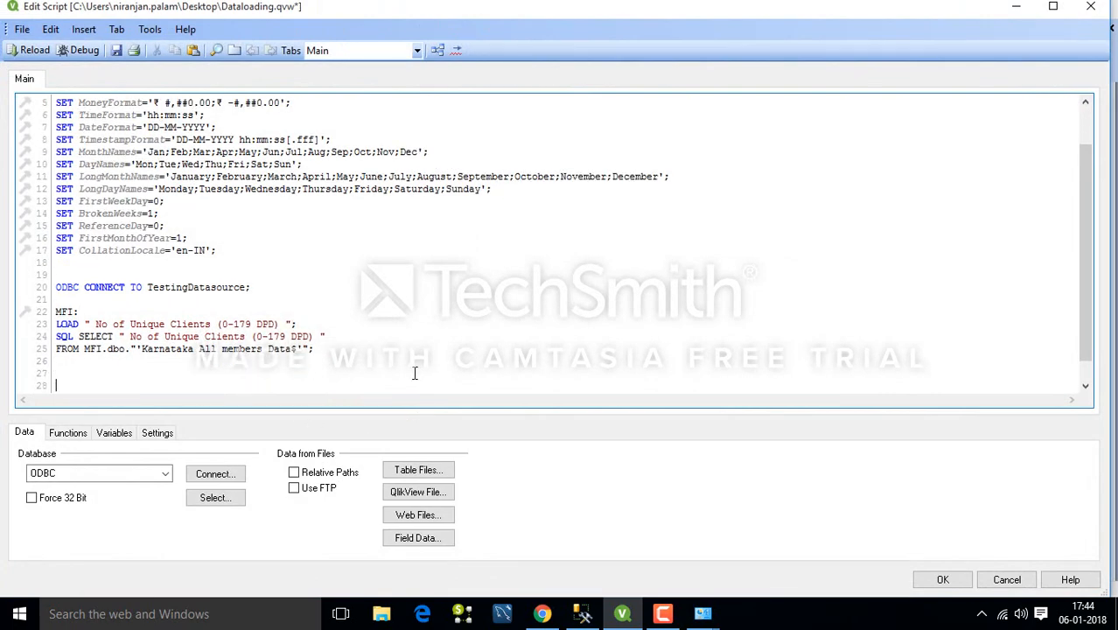
pyautogui.click(407, 472)
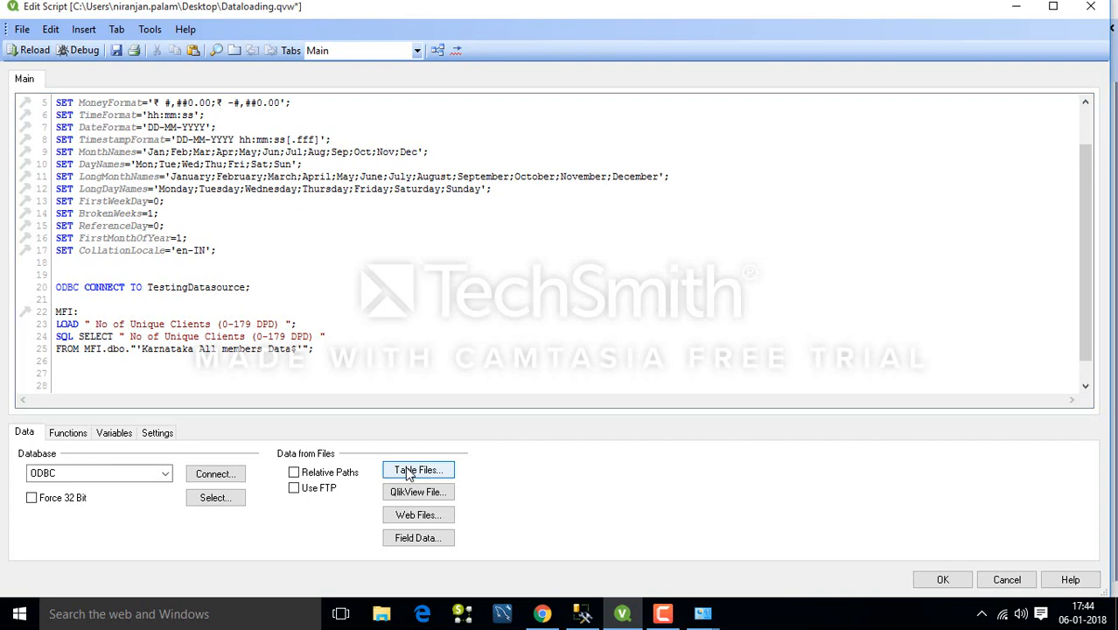
pyautogui.click(369, 261)
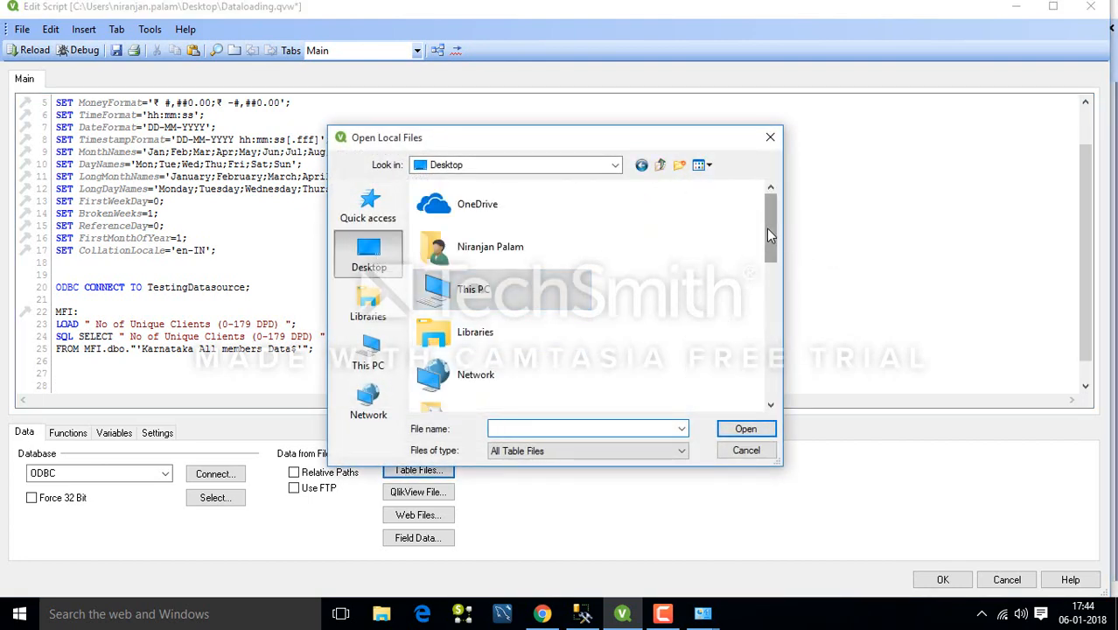
pyautogui.moveTo(767, 229); pyautogui.dragTo(767, 336)
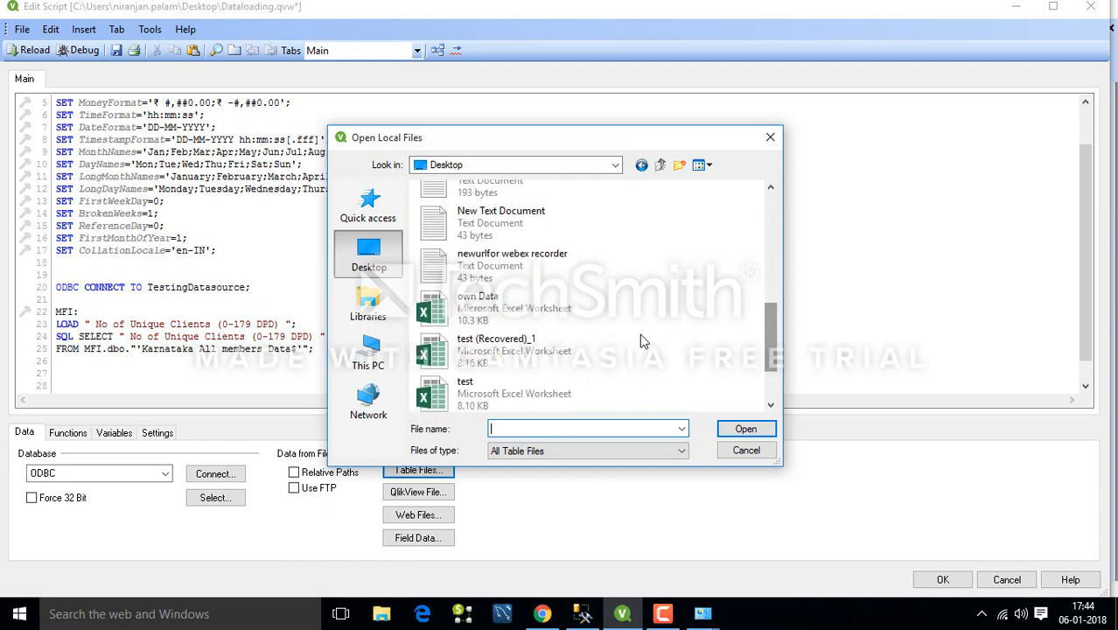
pyautogui.click(456, 311)
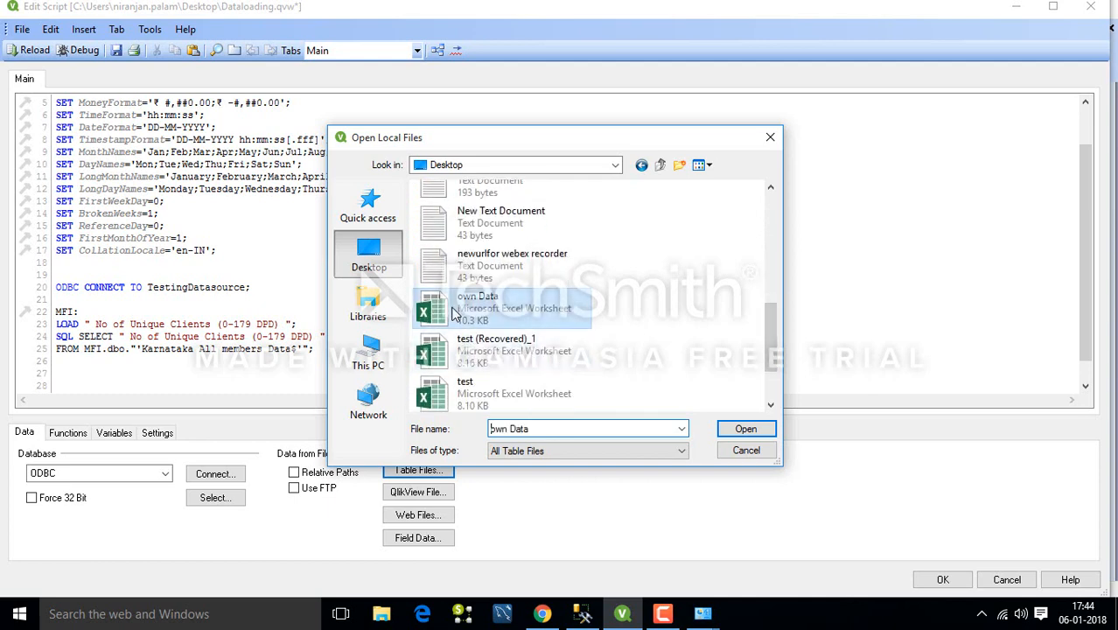
pyautogui.click(746, 428)
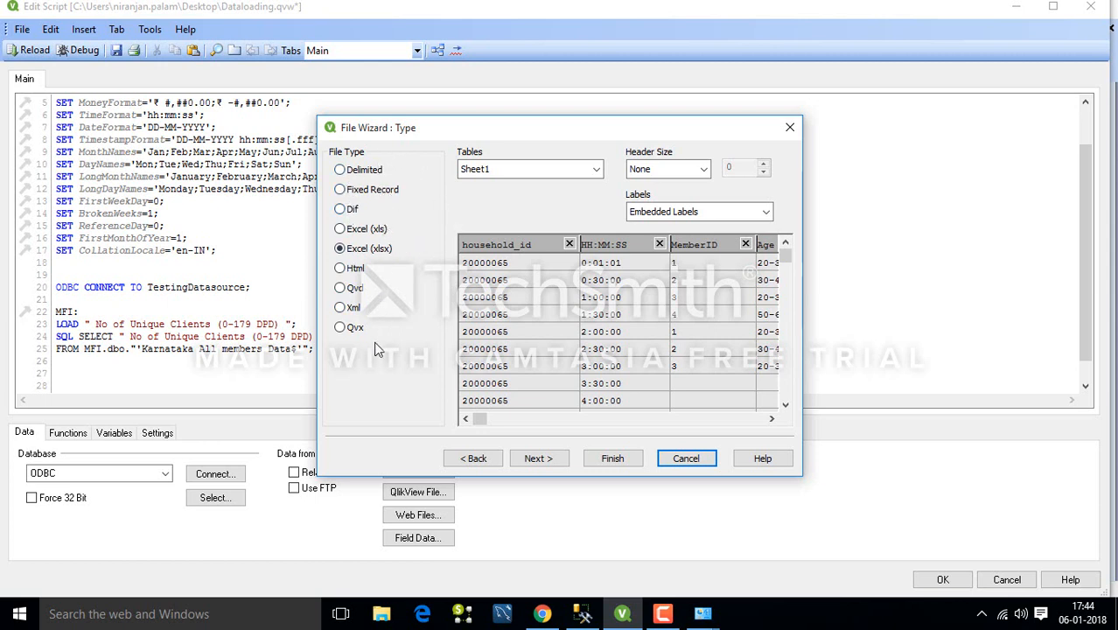
pyautogui.click(613, 459)
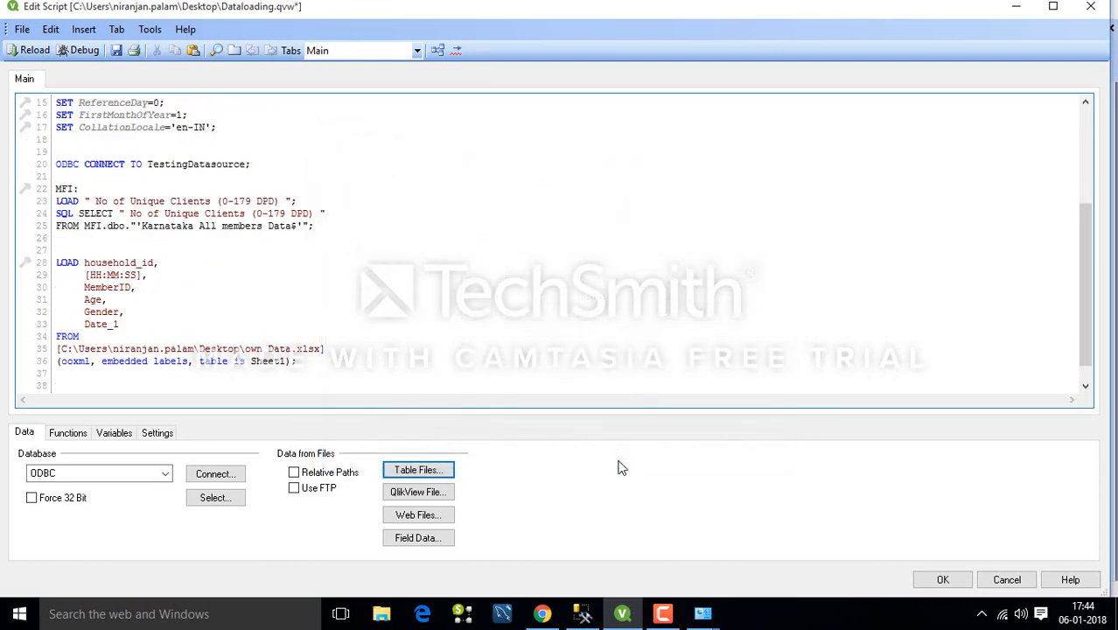
# Label the Excel load 'Own:' and reload the script, fetching 49 lines from Sheet1.
pyautogui.click(88, 251)
pyautogui.write('Own:')
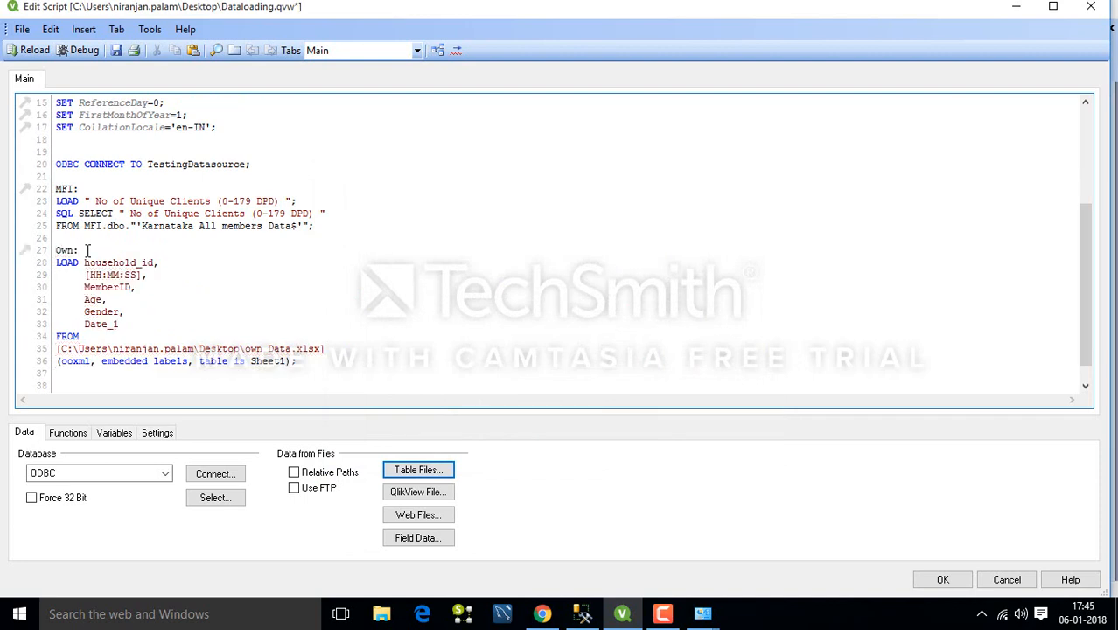
pyautogui.click(32, 51)
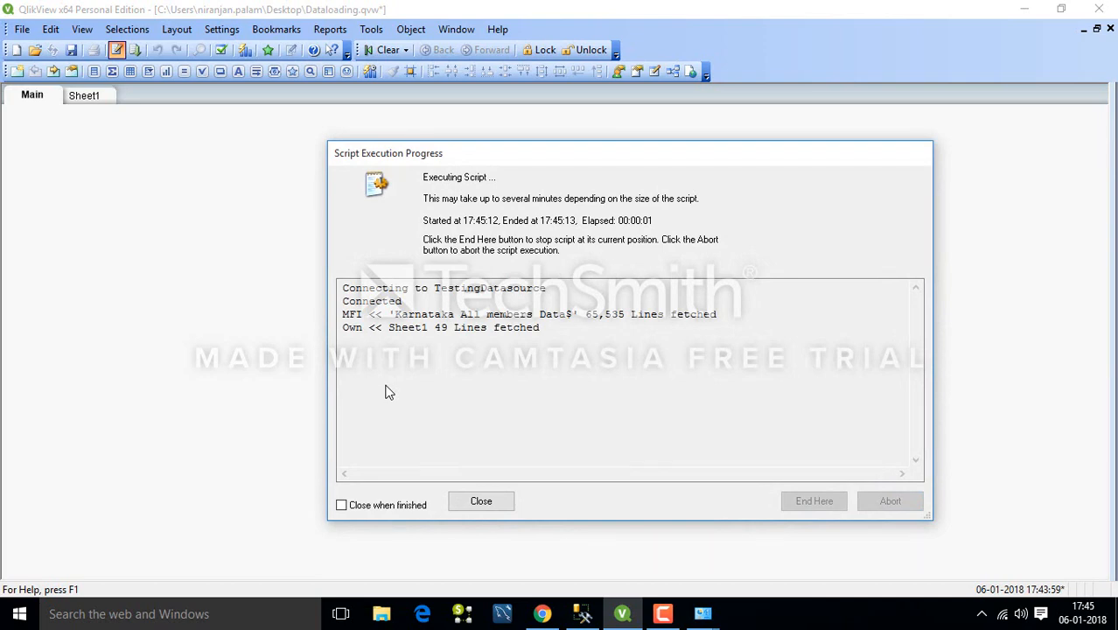
pyautogui.click(481, 502)
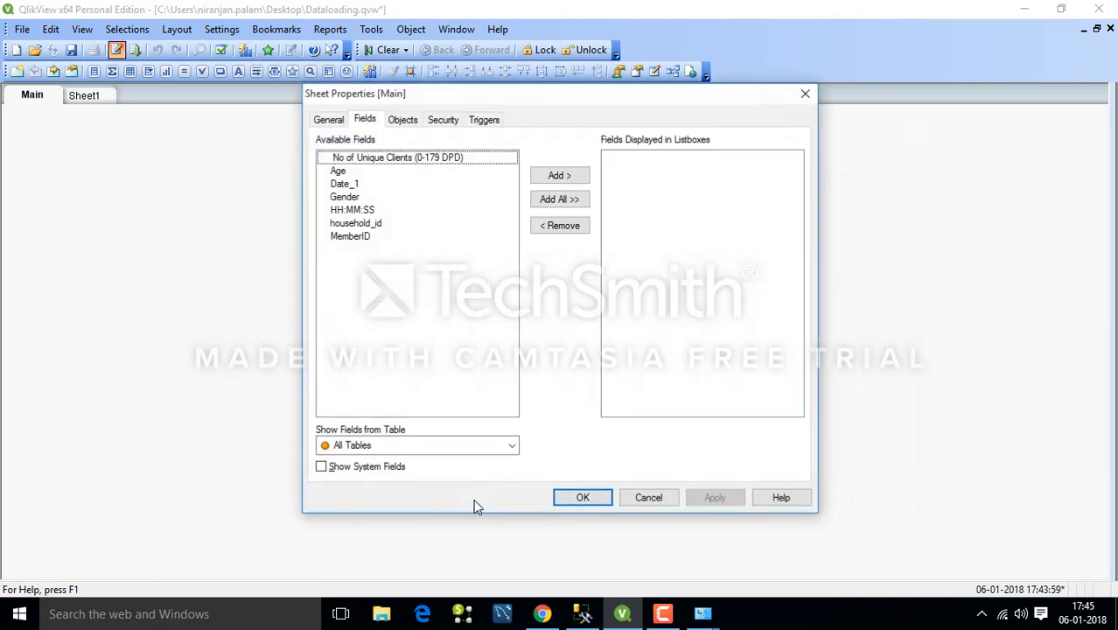
# Accept the Sheet Properties [Main] dialog to return to the empty Main sheet.
pyautogui.click(580, 498)
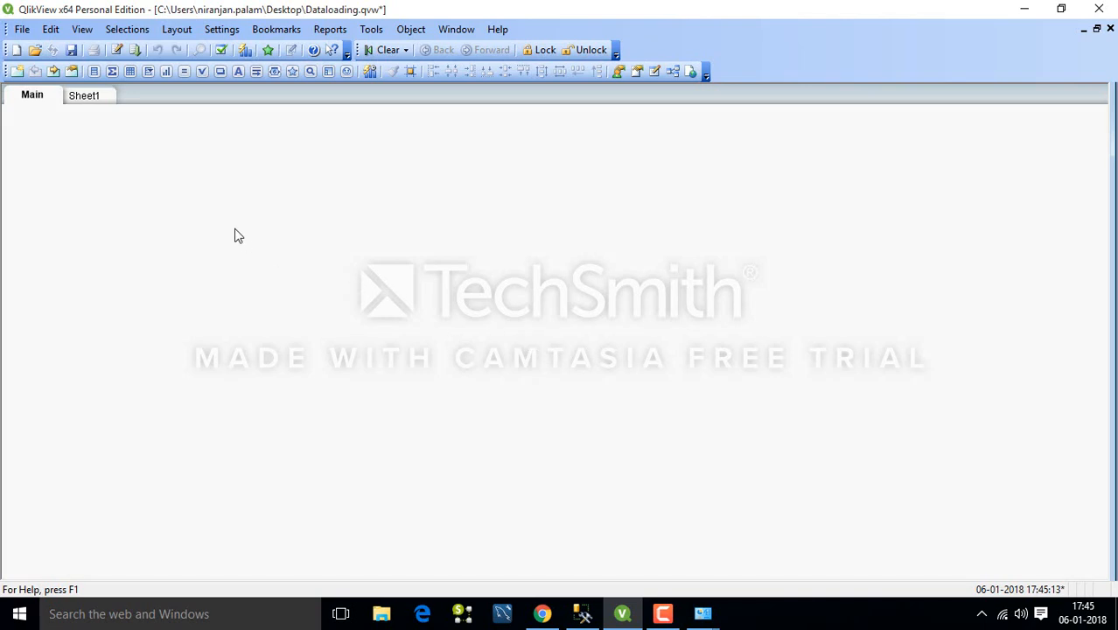
pyautogui.click(673, 75)
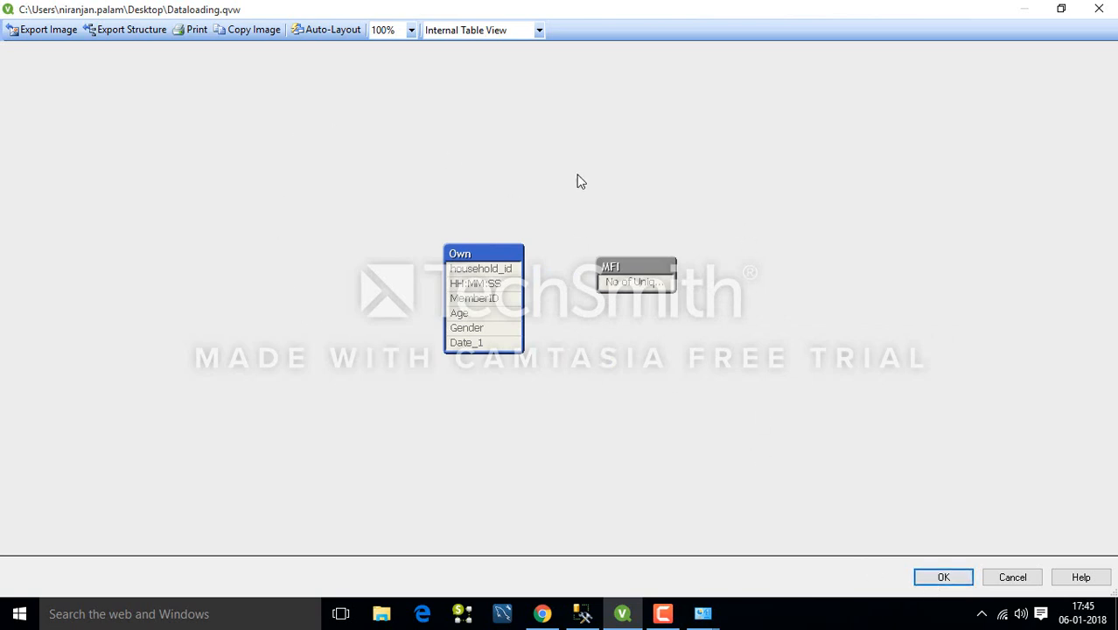
pyautogui.click(943, 578)
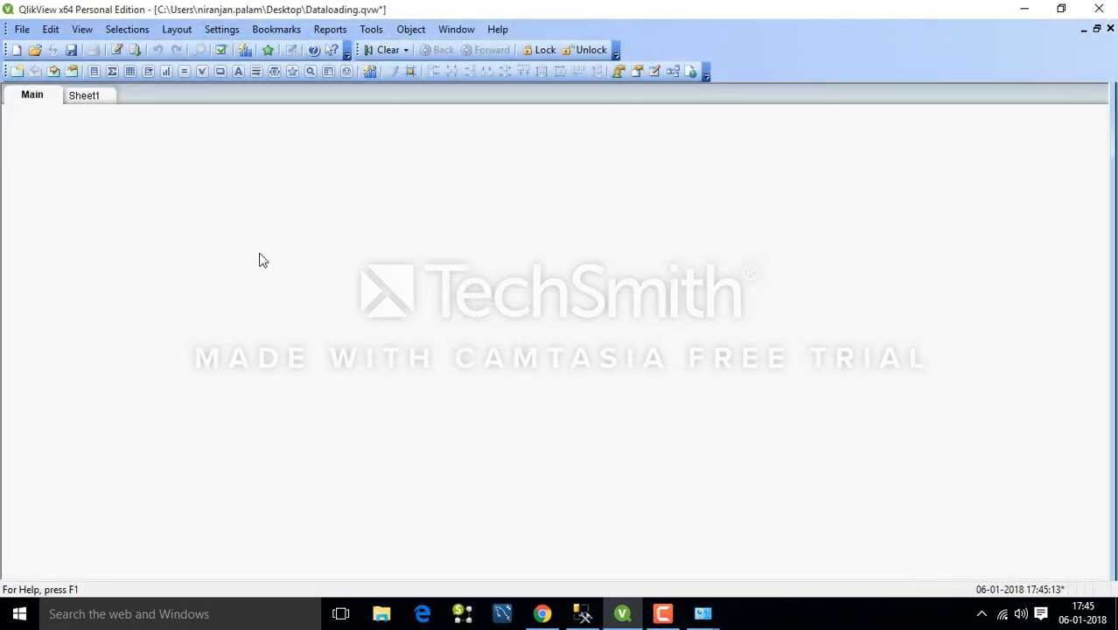
pyautogui.click(664, 614)
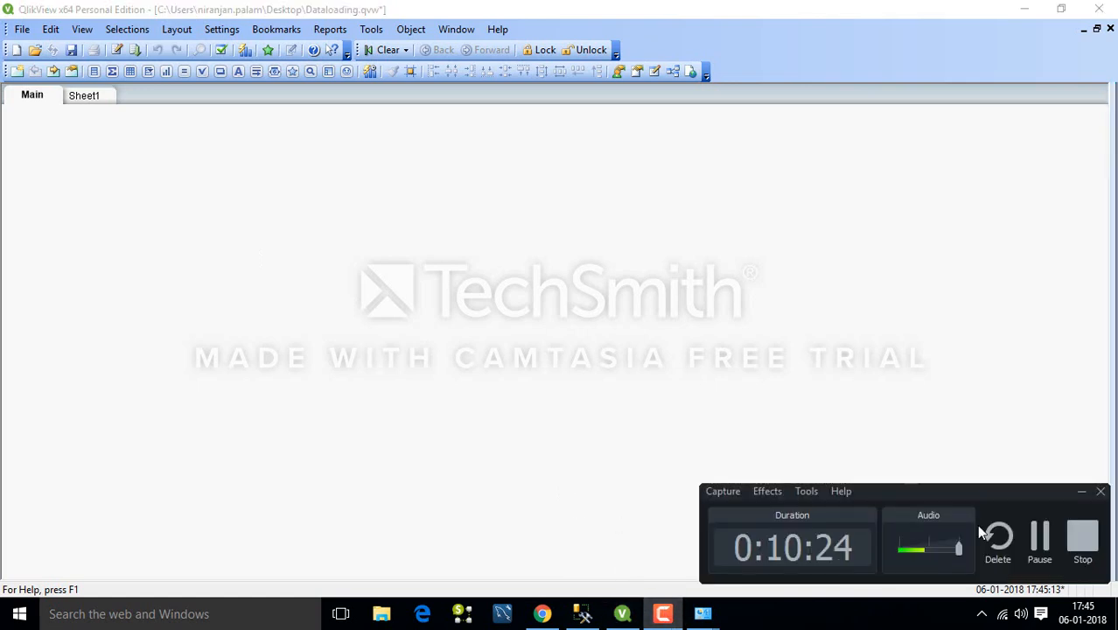